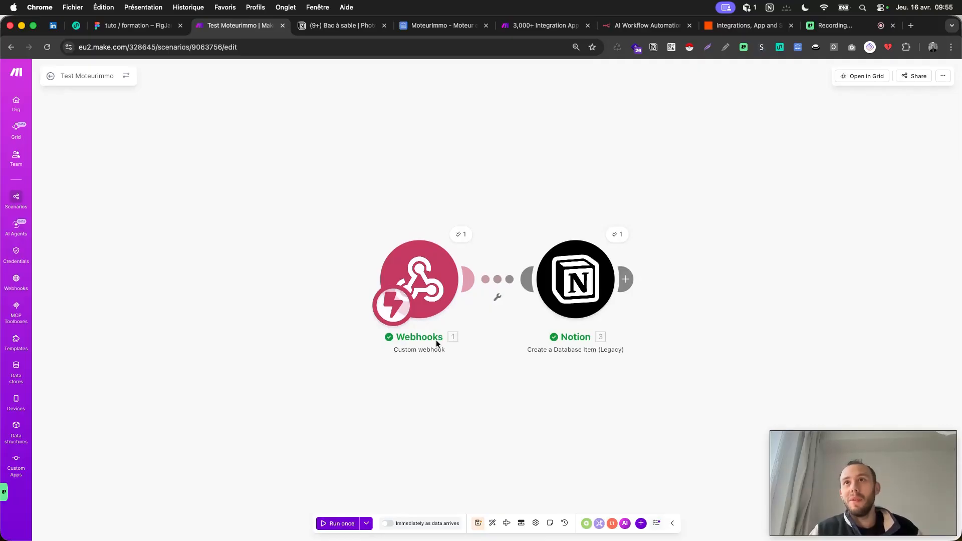
Step: Copy the address of the "Test Moteurimmo" webhook from the scenario's Webhooks module
left_click(424, 271)
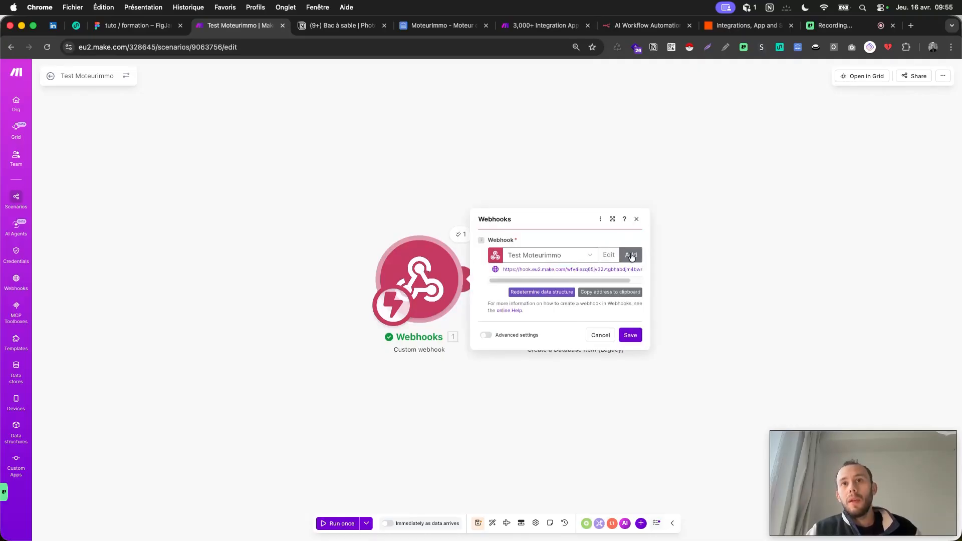
left_click_drag(502, 269, 638, 271)
triple_click(600, 270)
key("super+c")
left_click(602, 297)
Step: Switch to MoteurImmo, open the account's webhook settings and paste the copied address as the webhook URL
left_click(445, 26)
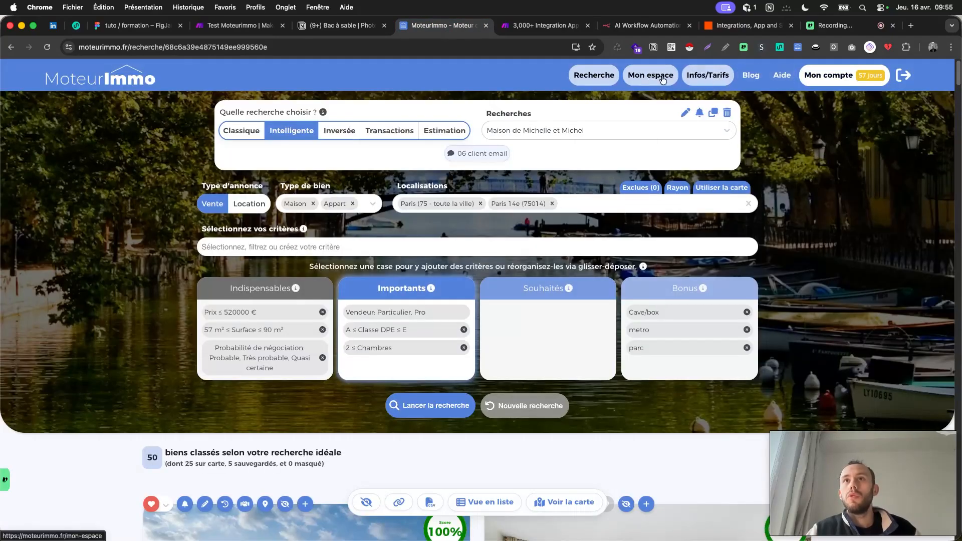
left_click(663, 80)
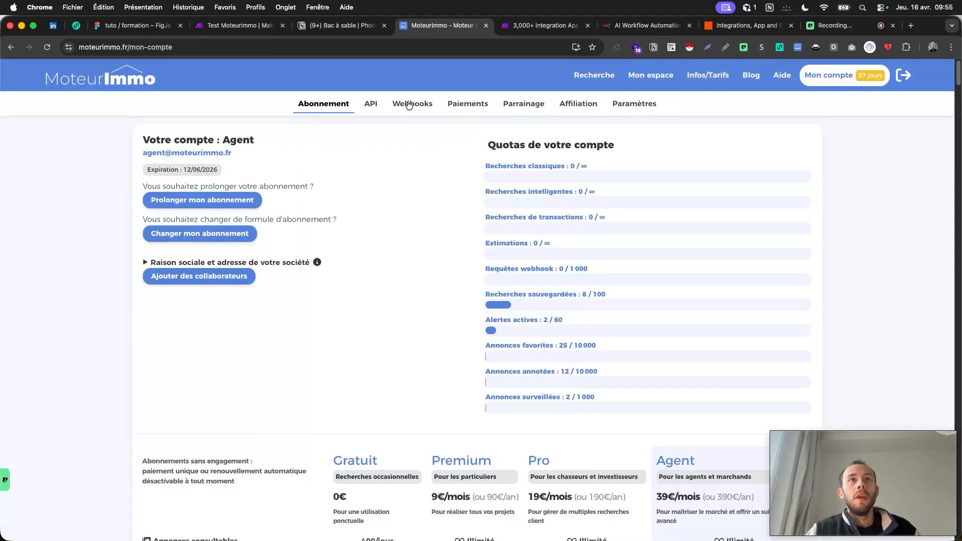
left_click(411, 104)
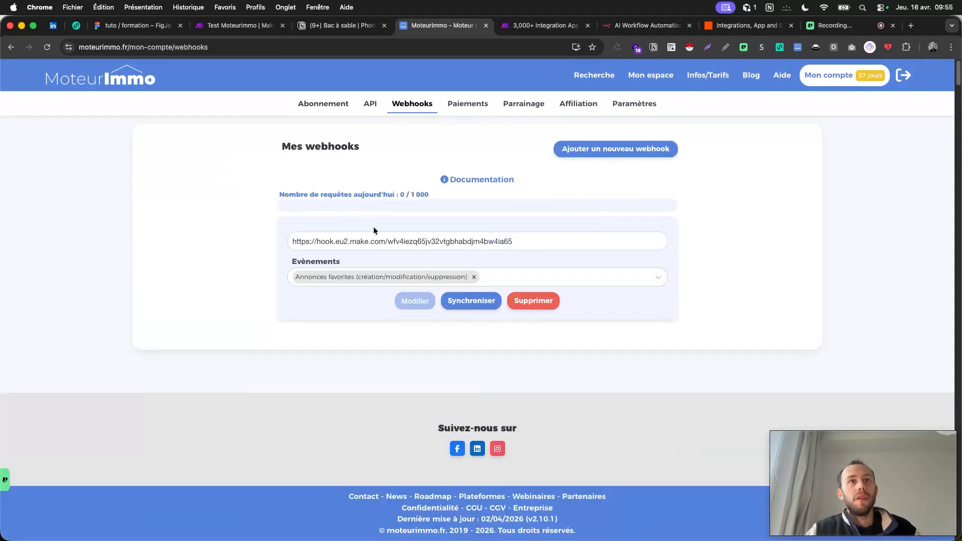
triple_click(359, 241)
key("super+v")
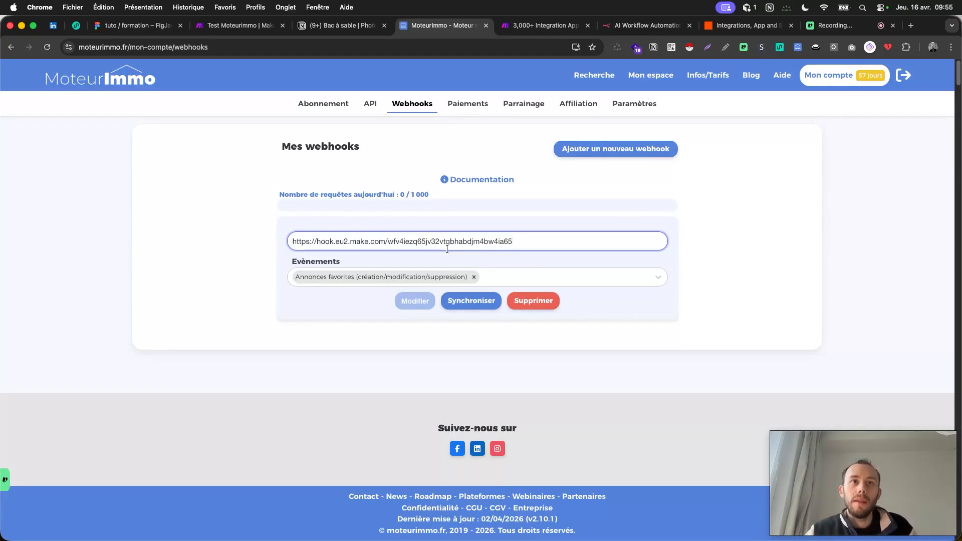
key("super+a")
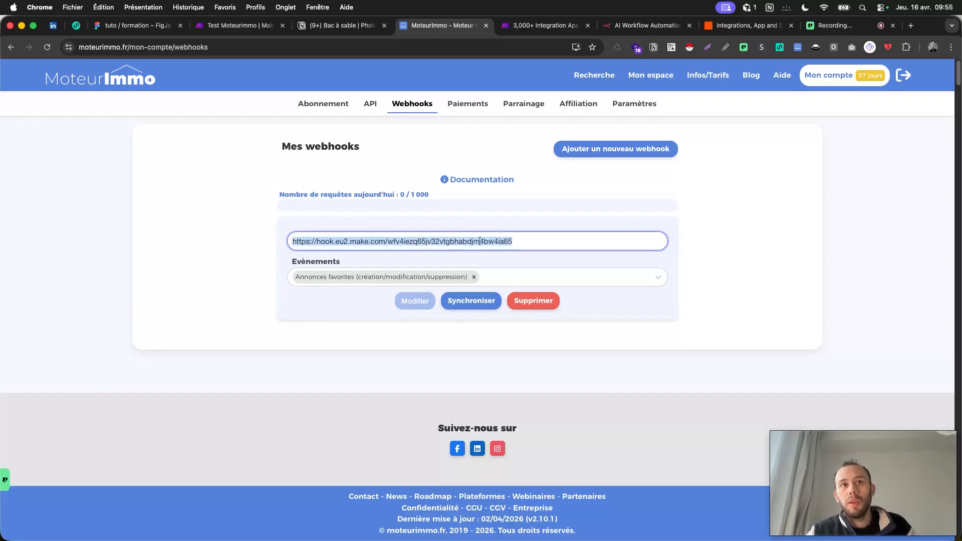
Step: Try adding "Tous les évènements" to the webhook's events and look over the other event options
left_click(516, 278)
scroll(443, 307, "down", 1)
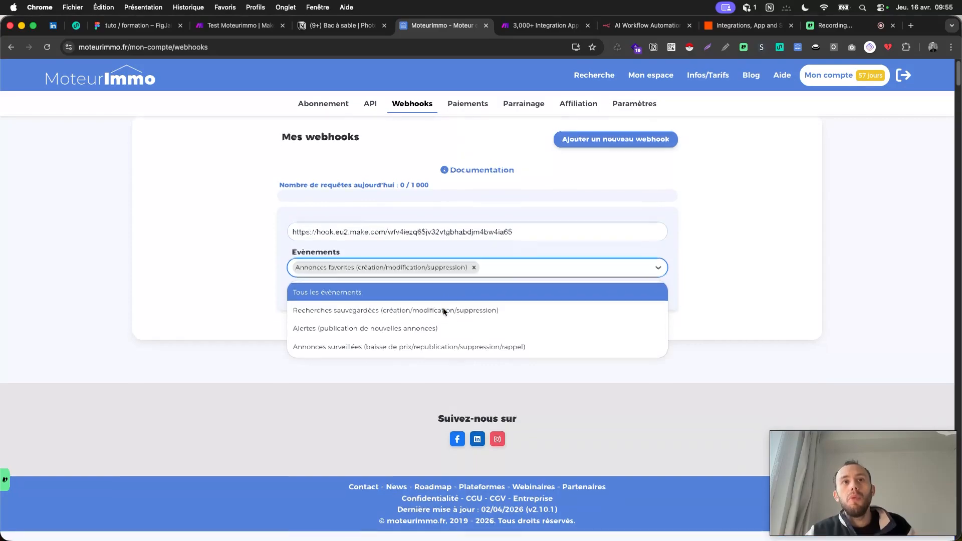
left_click(354, 296)
left_click(397, 266)
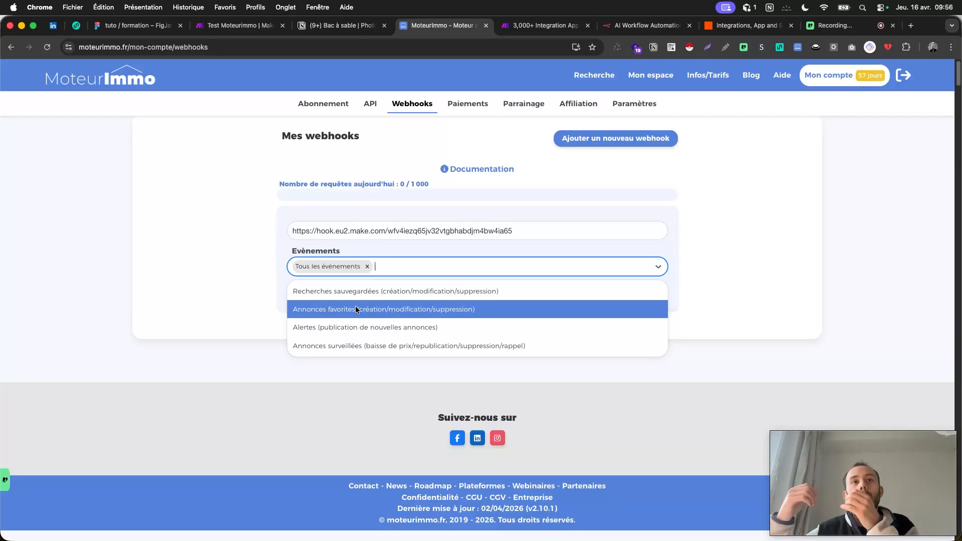
triple_click(363, 226)
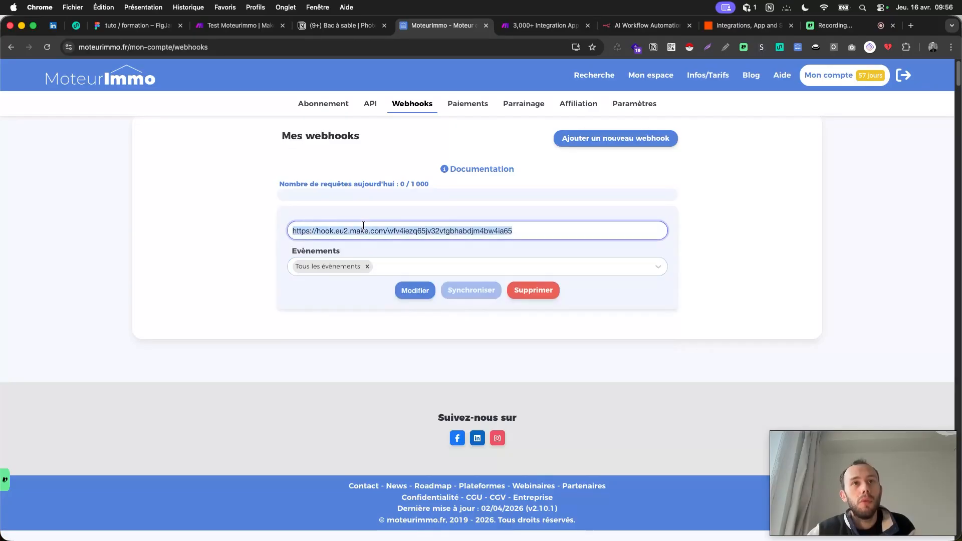
left_click(388, 268)
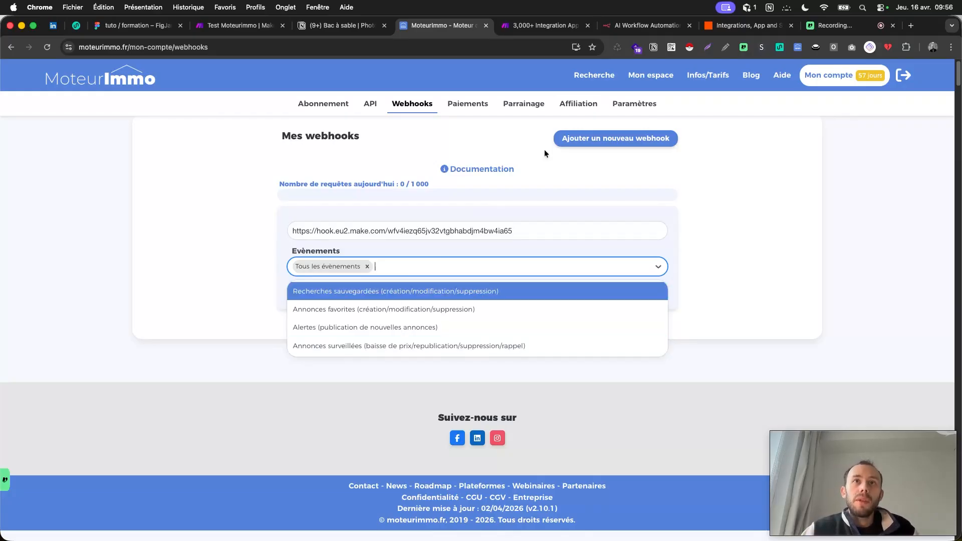
left_click(522, 165)
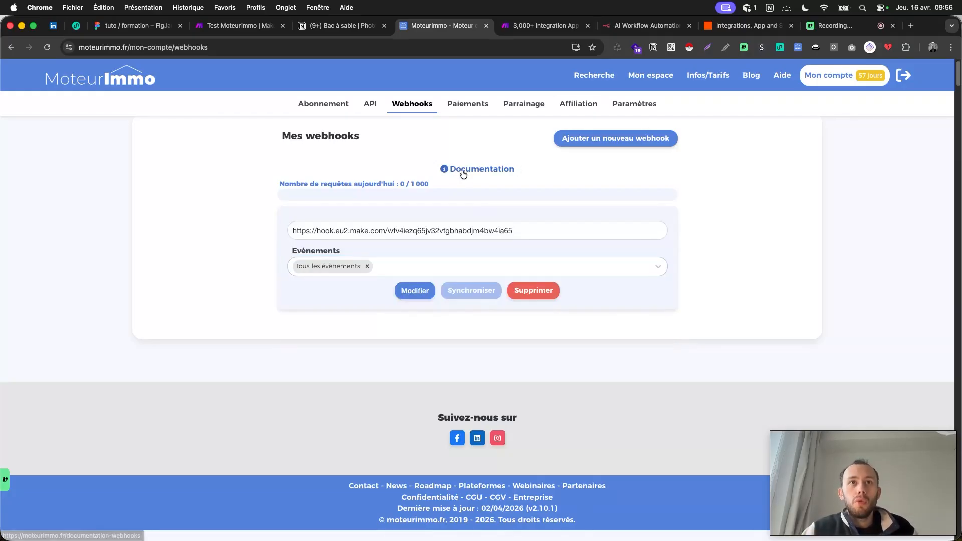
Step: Read the webhook documentation's section on the events MoteurImmo sends, and return to the webhook settings
left_click(453, 170)
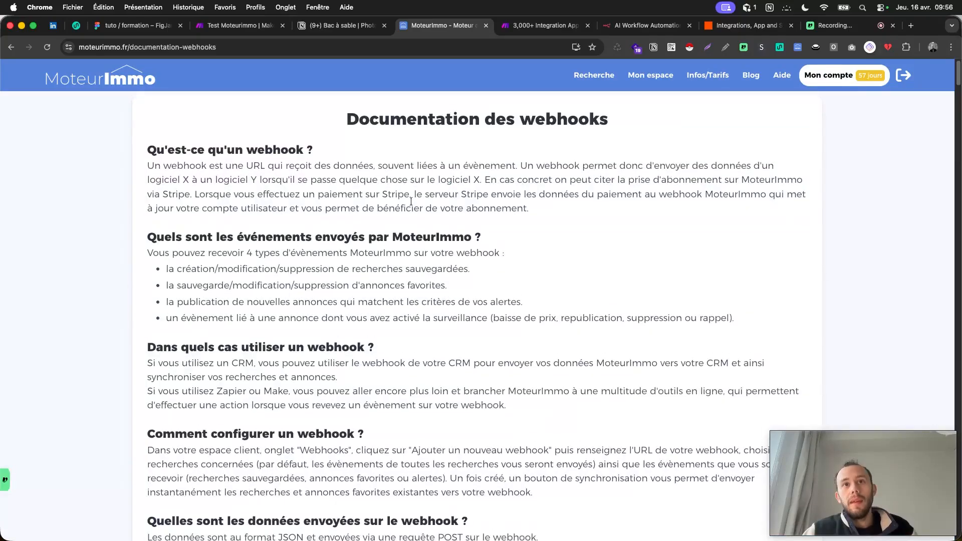
left_click_drag(157, 244, 380, 259)
scroll(379, 260, "down", 3)
scroll(378, 259, "up", 3)
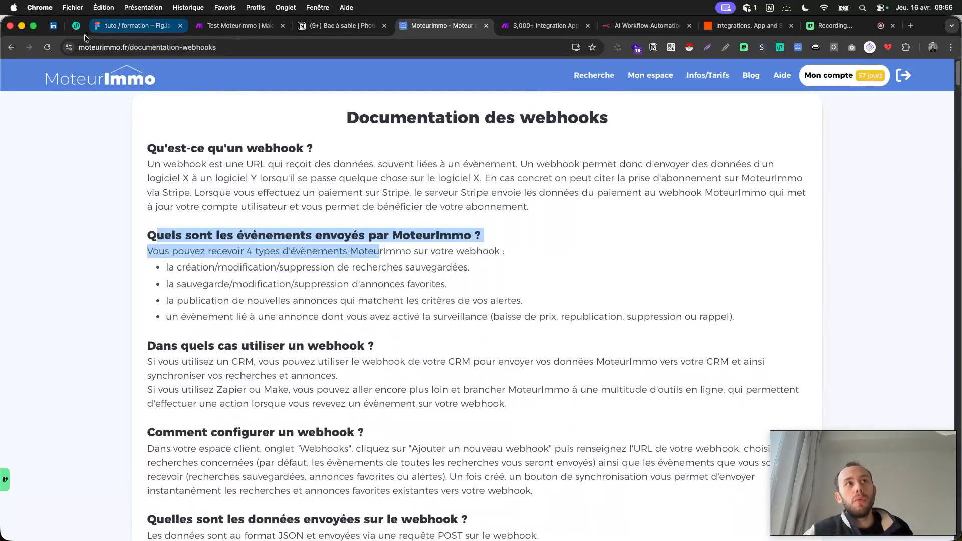
left_click(11, 47)
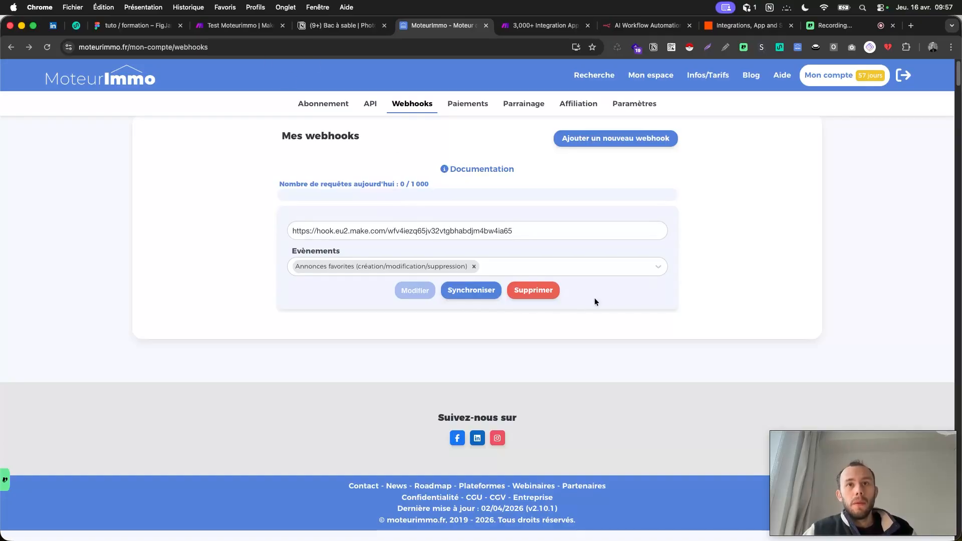
Step: Switch back to Make, close the webhook settings and inspect the Notion module's configuration
left_click(246, 34)
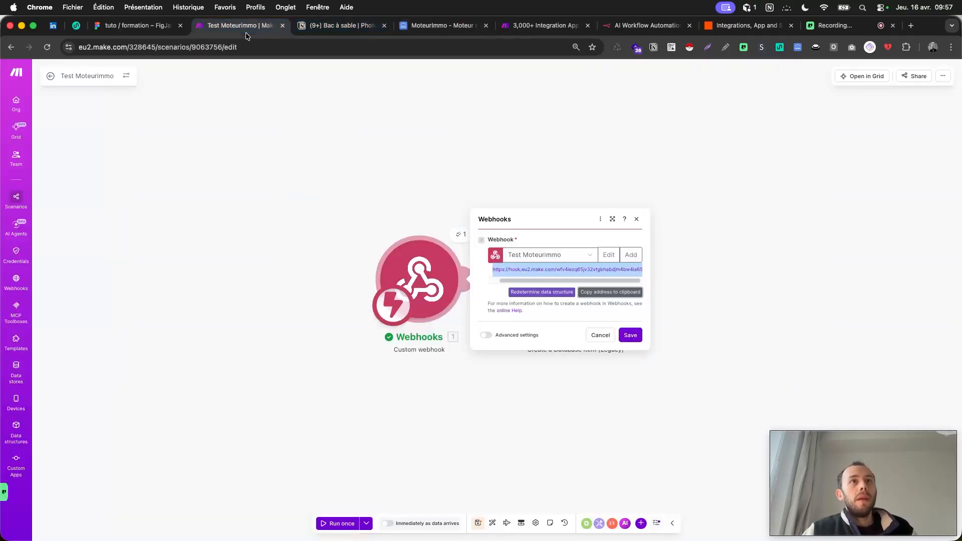
left_click(636, 219)
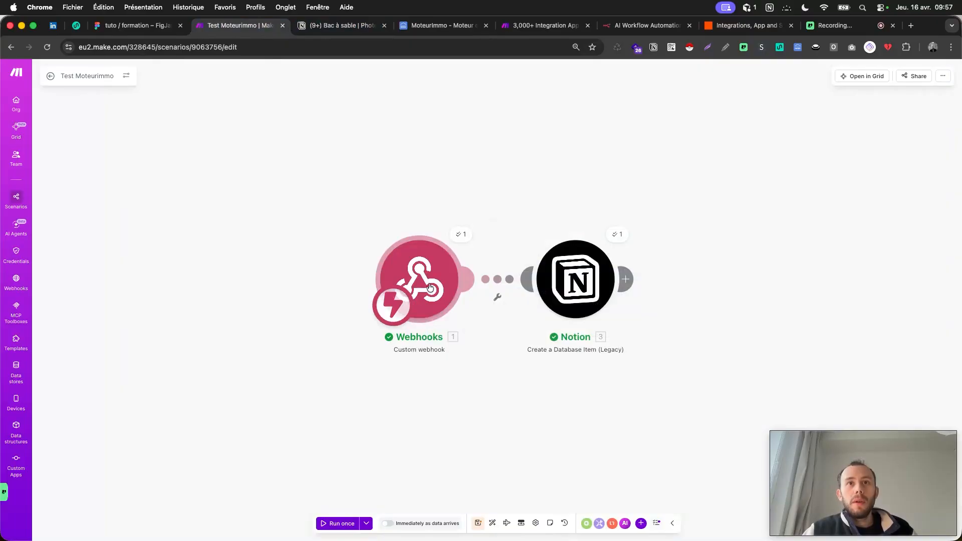
left_click(569, 285)
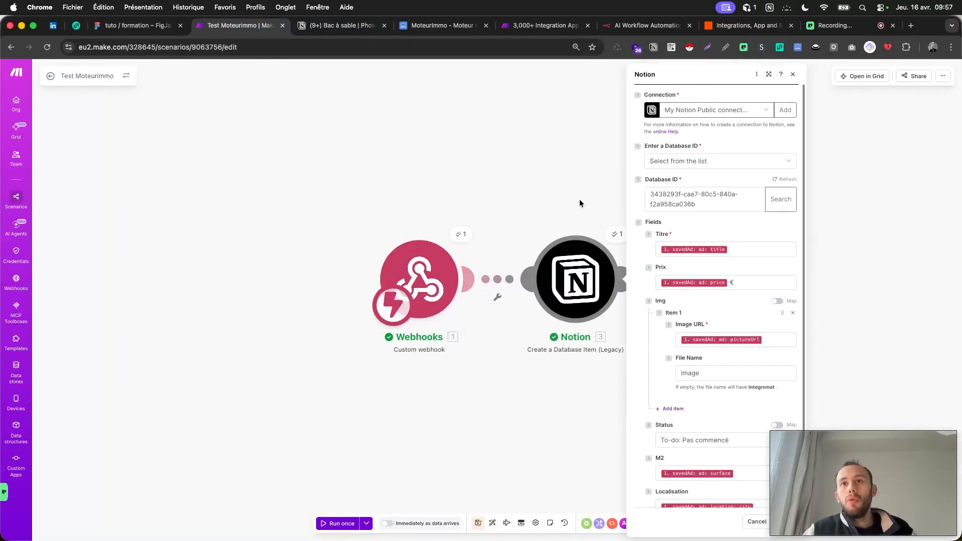
left_click(560, 184)
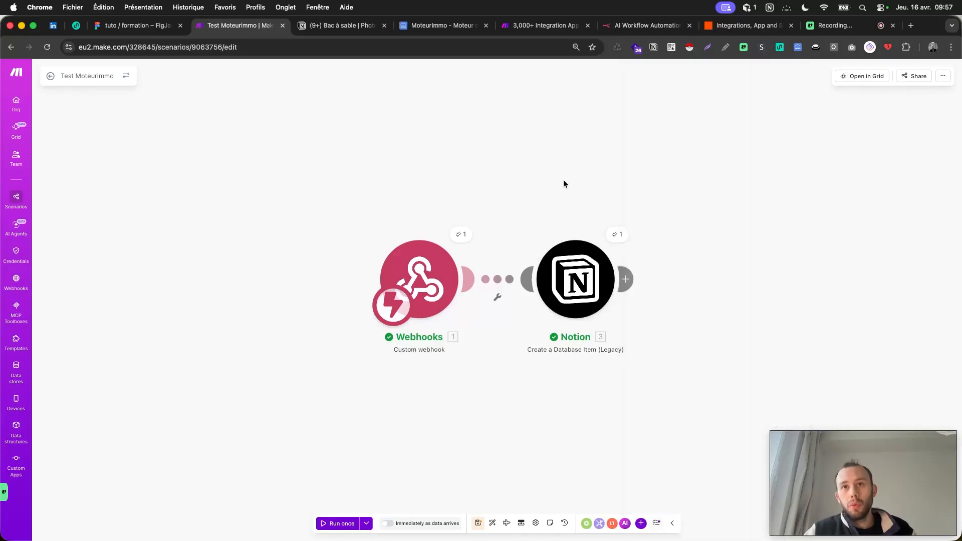
Step: Try adding a Telegram Bot "Send a Text Message or a Reply" module after the Notion module, and delete it
left_click_drag(630, 187, 483, 187)
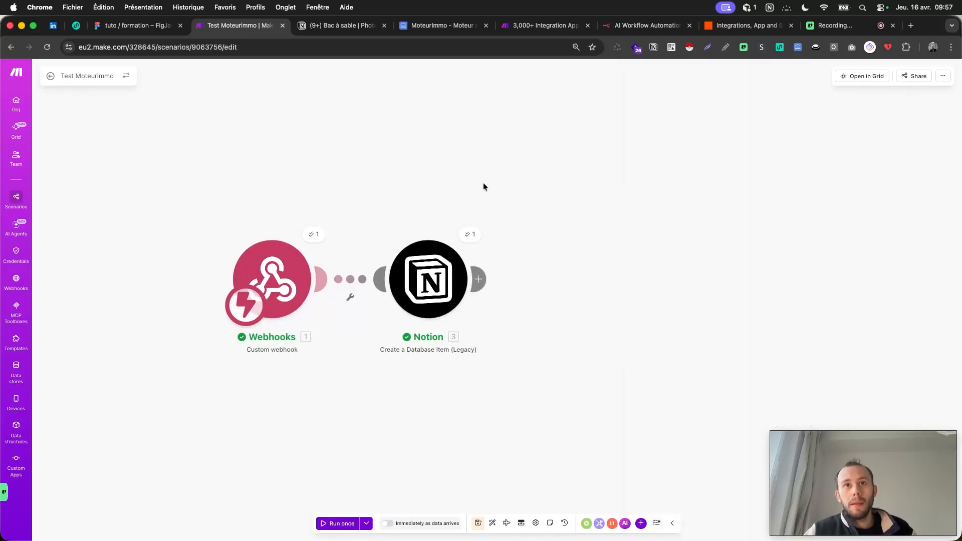
left_click(578, 282)
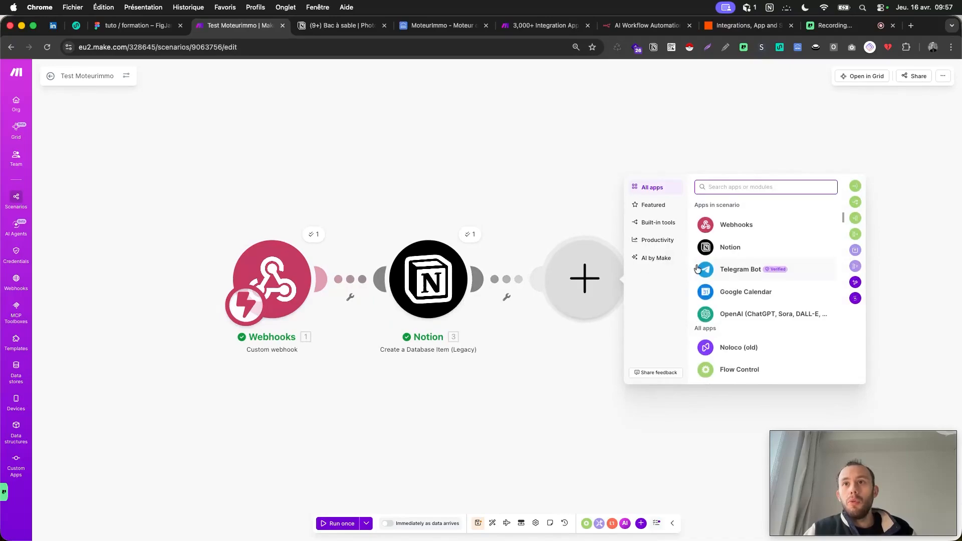
left_click(731, 271)
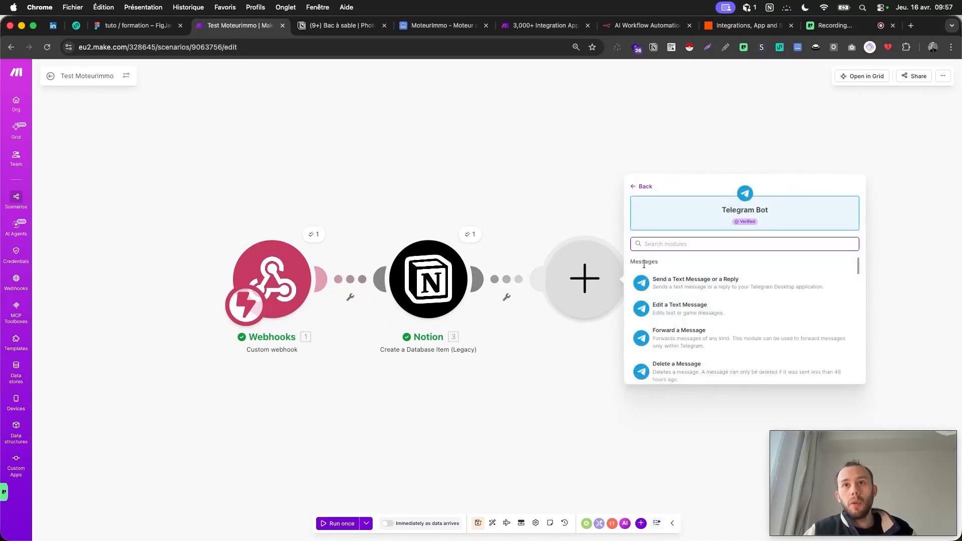
left_click(668, 275)
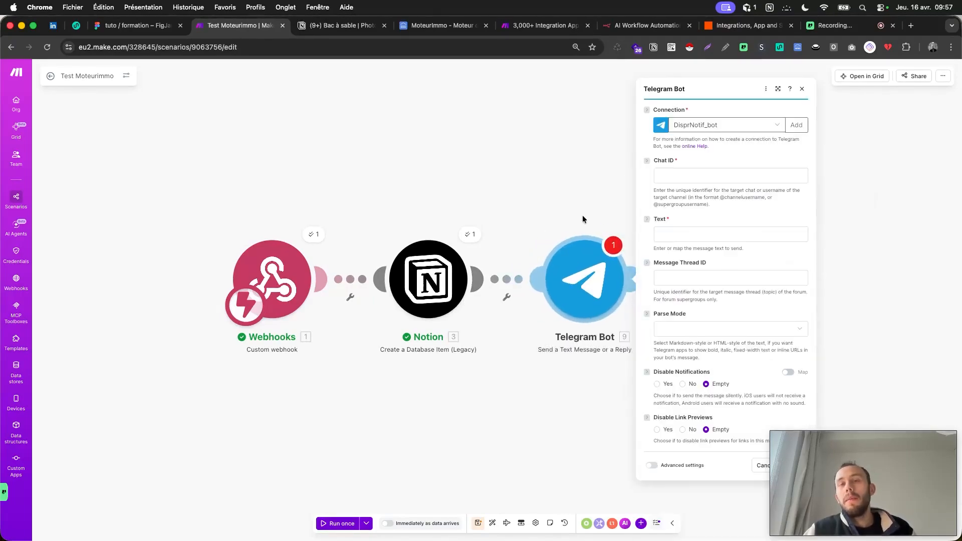
left_click(582, 291)
key("Delete")
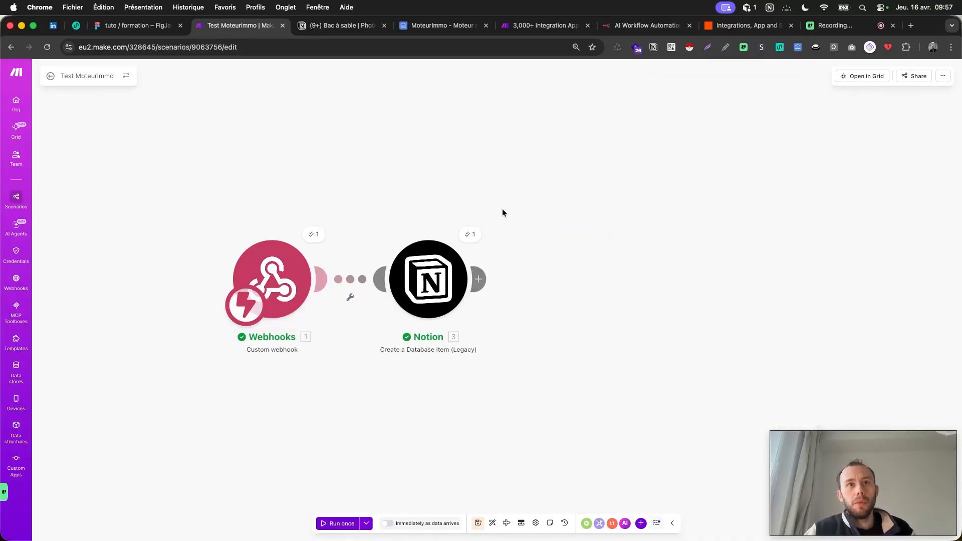
Step: Review the Notion module's field mappings against the "Bac à sable" database in Notion, and close the module settings
left_click(445, 270)
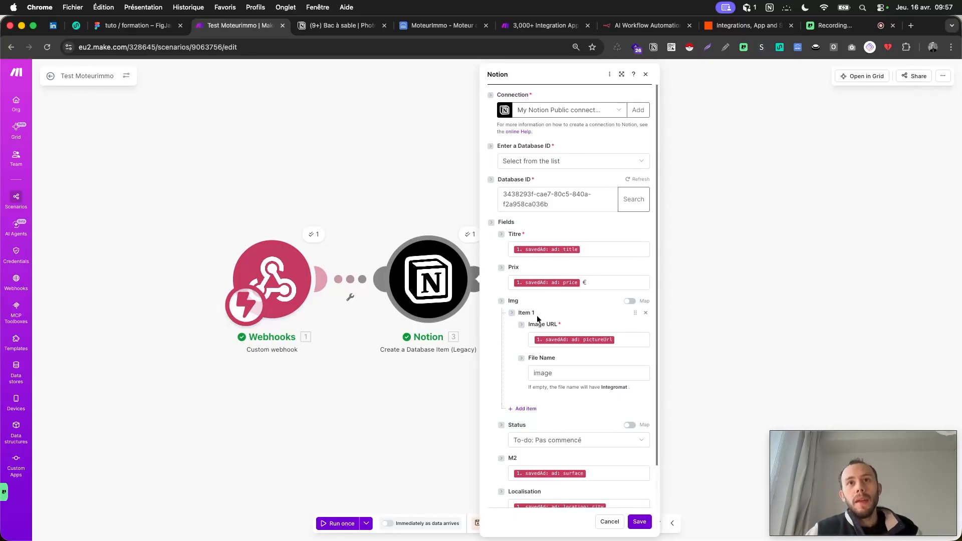
scroll(583, 280, "down", 2)
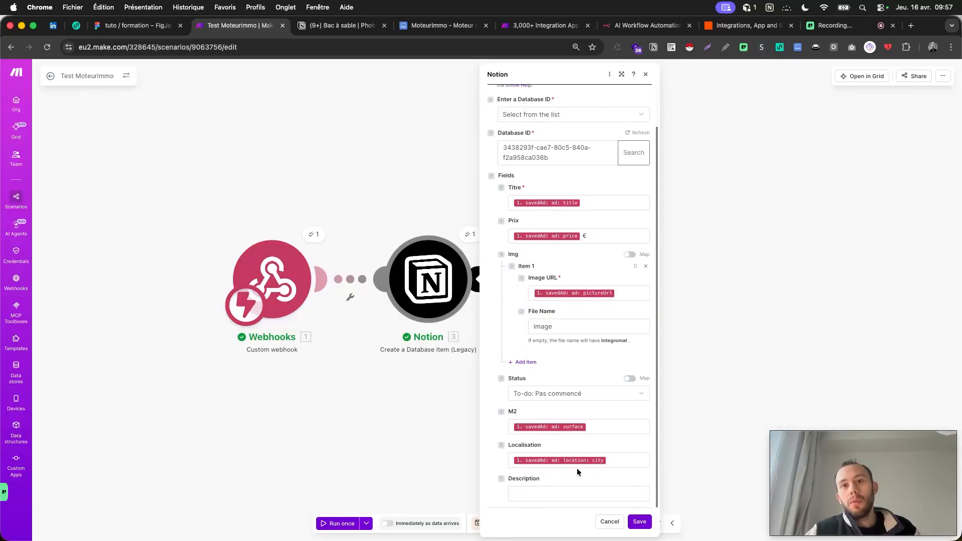
left_click(318, 29)
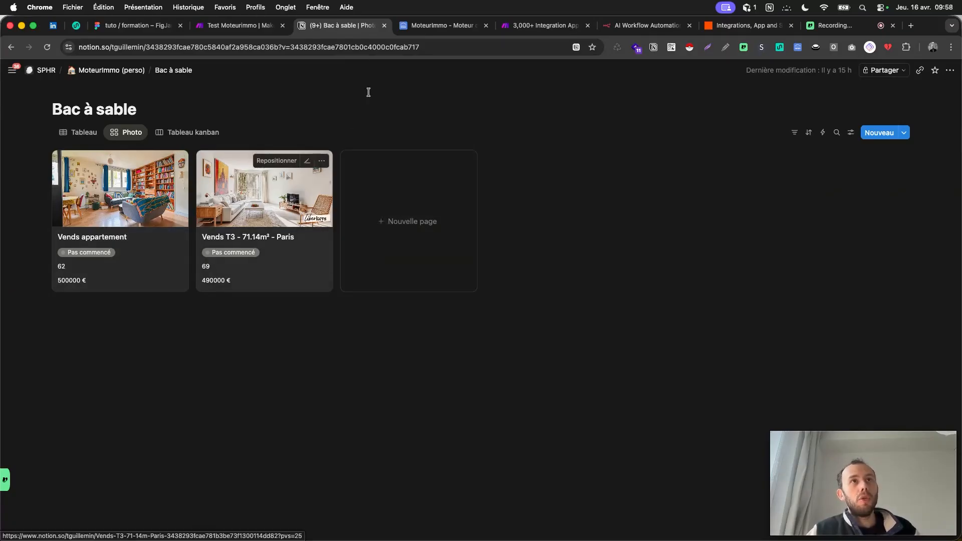
left_click(224, 26)
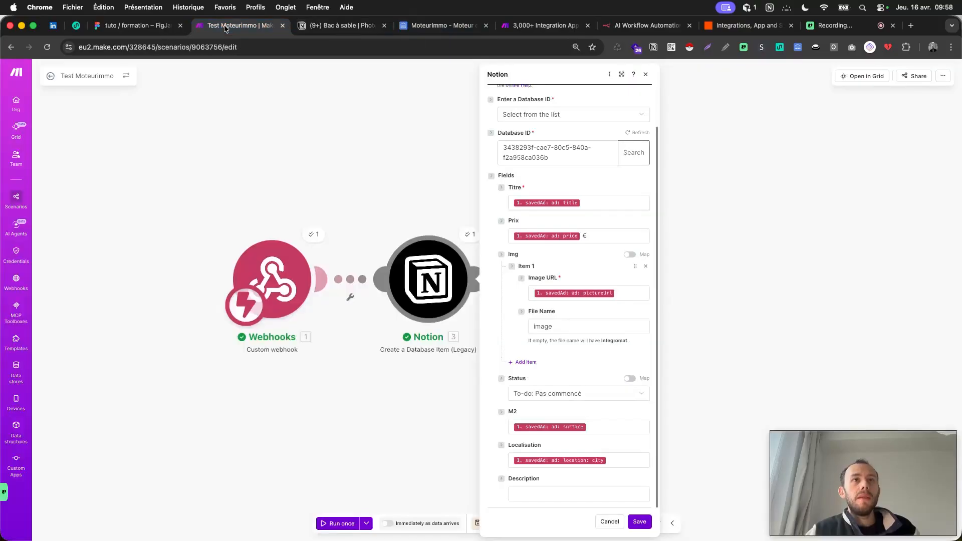
left_click(369, 155)
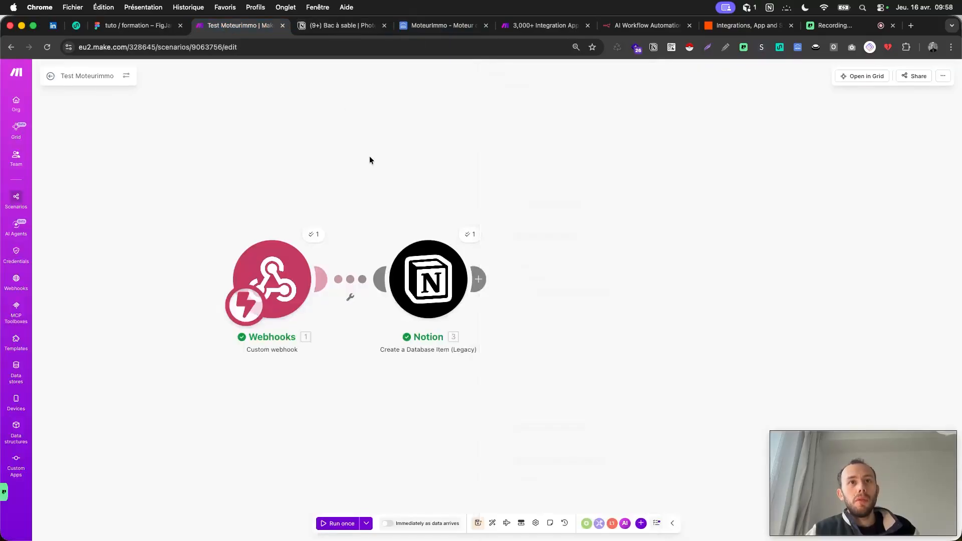
Step: Run the Make scenario once and open the property search in MoteurImmo
left_click(335, 523)
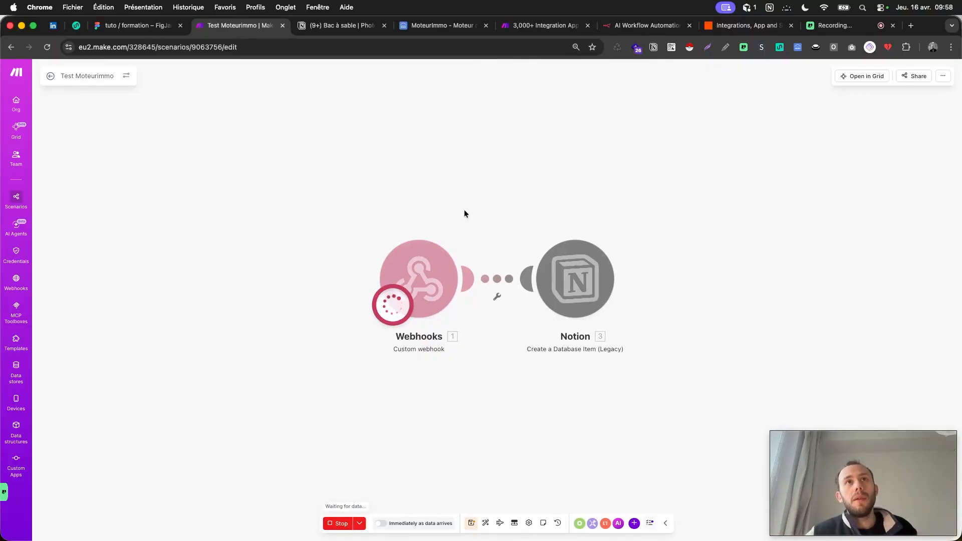
left_click(440, 30)
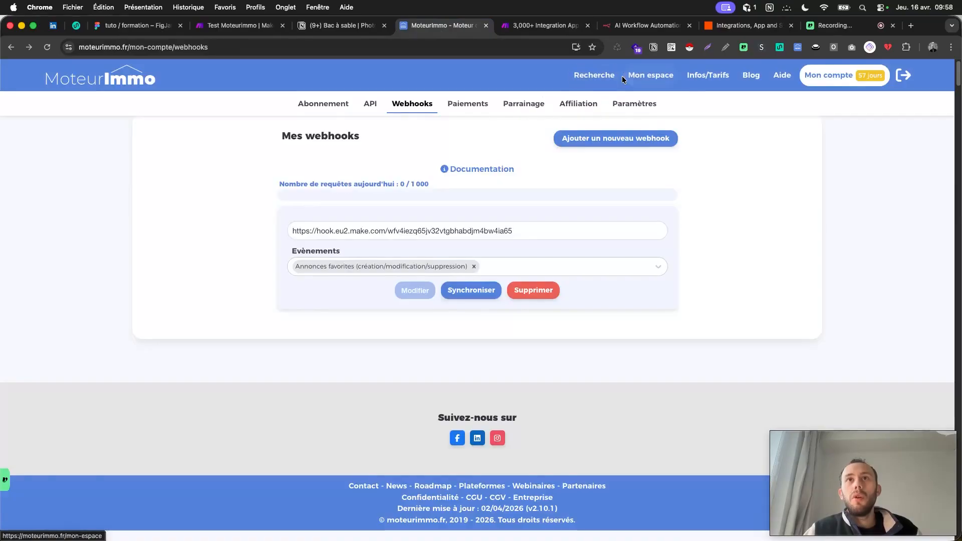
left_click(596, 78)
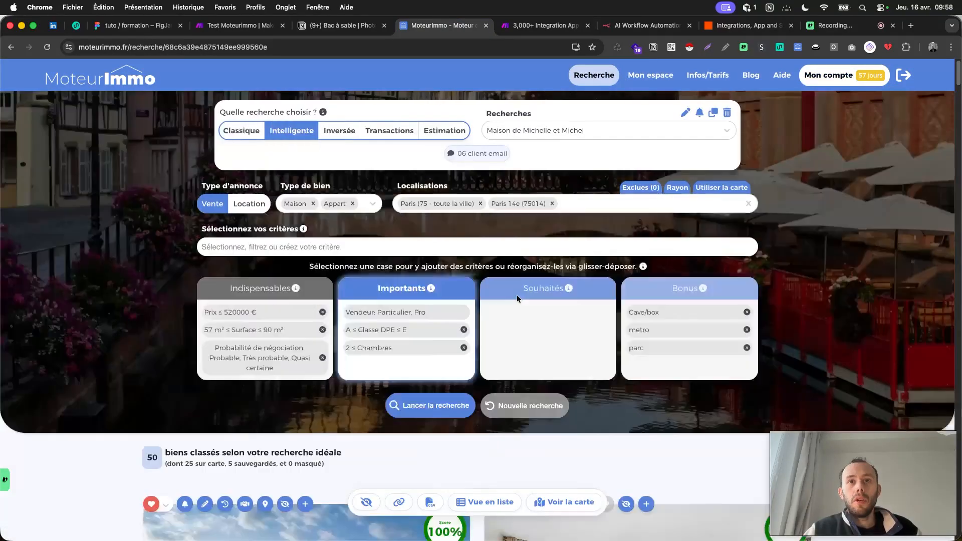
Step: Add the listing "2/3 pièces de 67m2 entièrement rénové, 18e…" to the favorites of the "Maison de Michelle et Michel" search
scroll(516, 295, "down", 15)
scroll(470, 289, "down", 7)
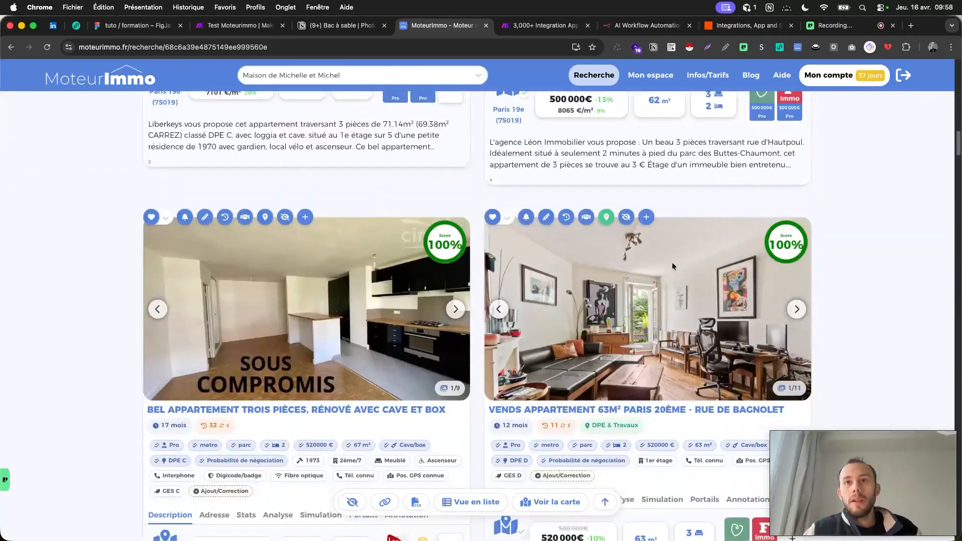
scroll(672, 263, "down", 9)
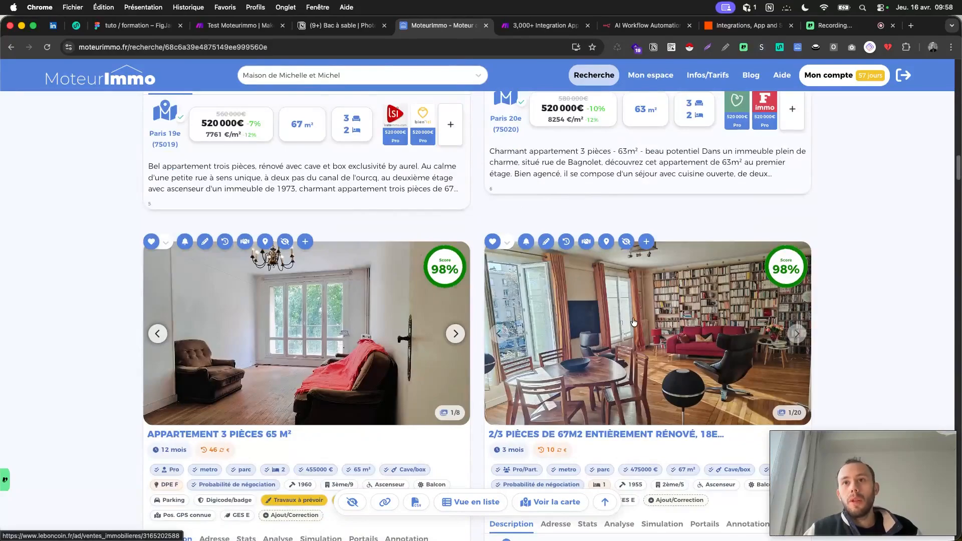
scroll(634, 323, "up", 5)
scroll(634, 323, "right", 4)
scroll(508, 354, "down", 2)
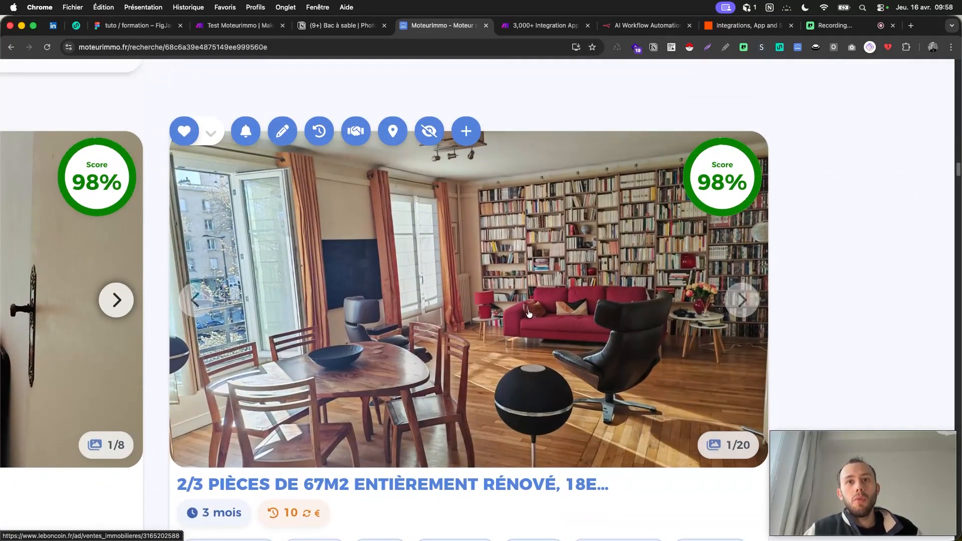
scroll(569, 283, "down", 5)
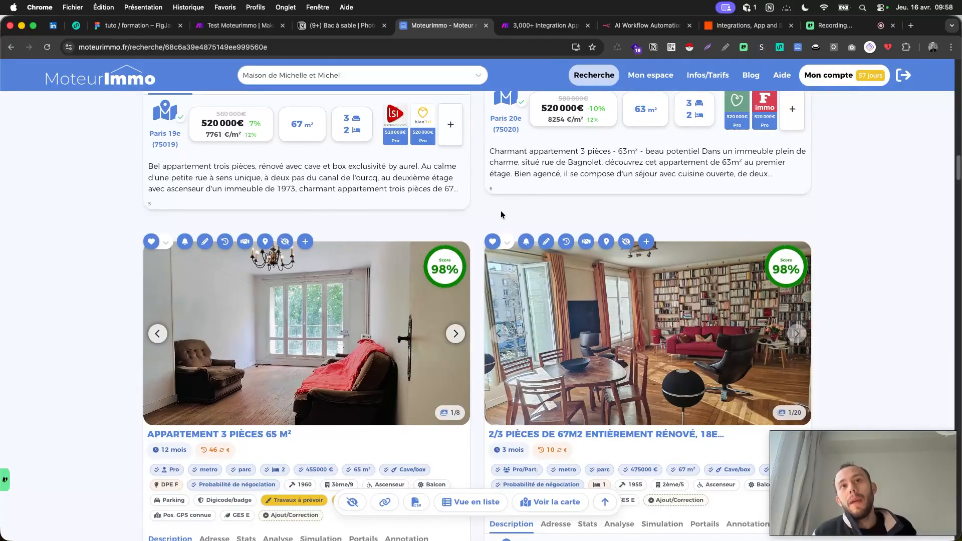
left_click(493, 242)
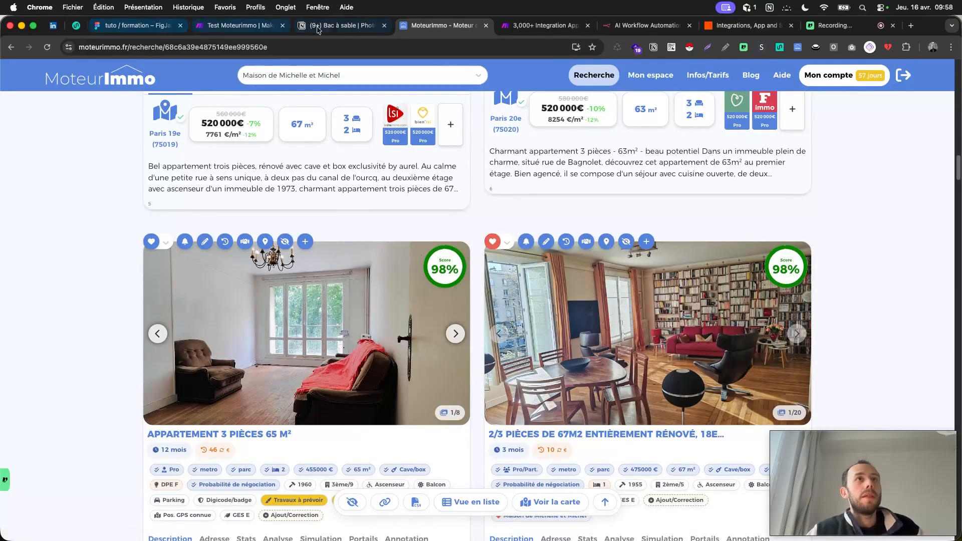
Step: Check the "Bac à sable" database in Notion for the new listing, and return to the Make scenario
left_click(340, 26)
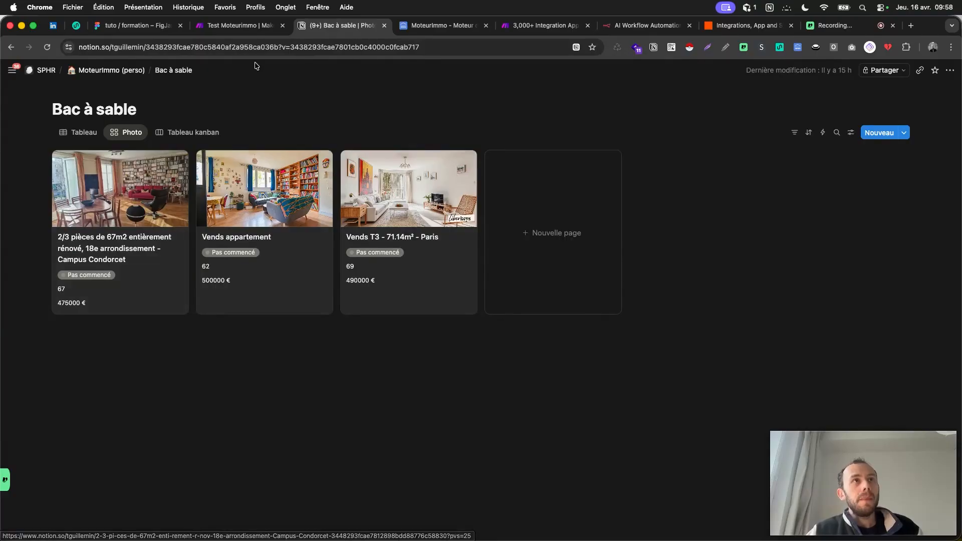
left_click(231, 27)
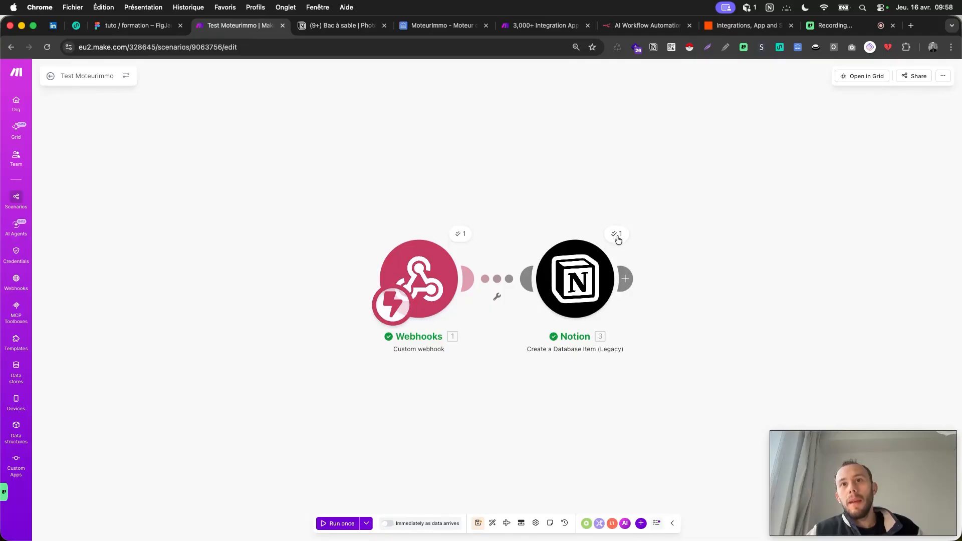
Step: Inspect the Webhooks module's execution output, expanding the savedAd collection and its nested ad collection
left_click(462, 240)
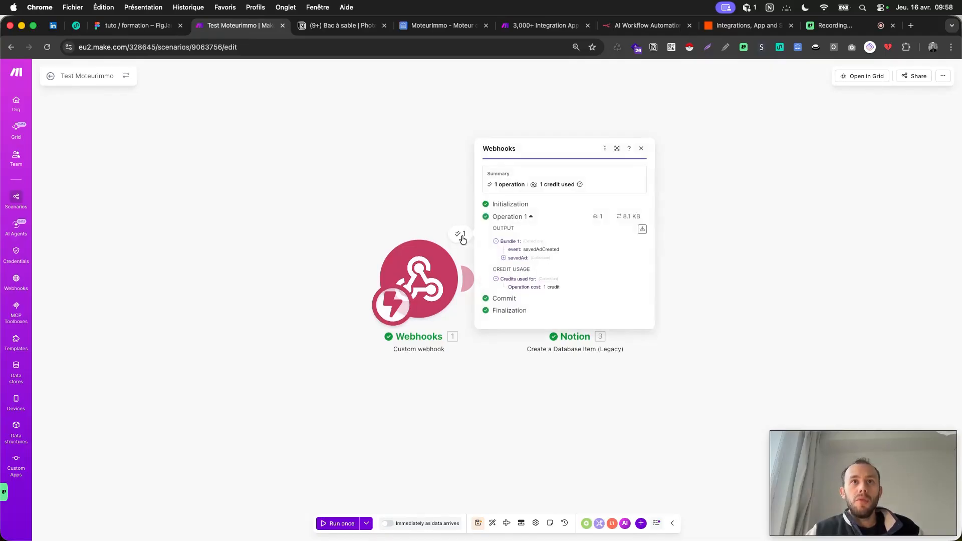
left_click(503, 258)
scroll(545, 267, "up", 5)
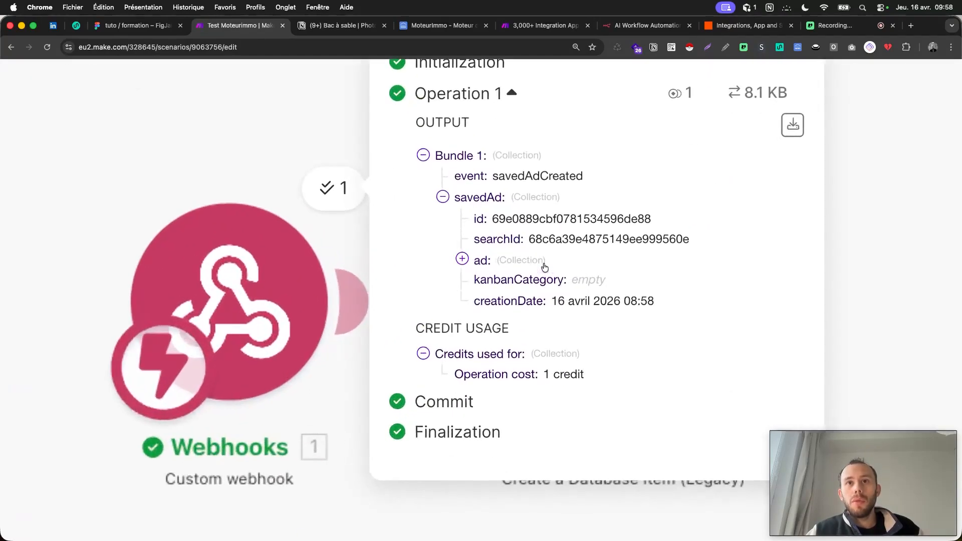
scroll(545, 267, "right", 2)
scroll(545, 267, "up", 1)
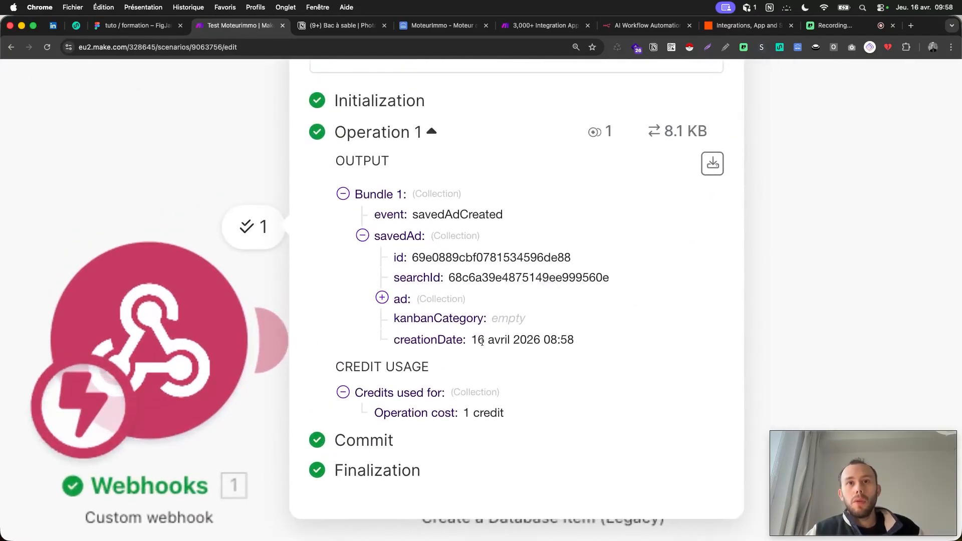
left_click(382, 299)
scroll(447, 232, "down", 1)
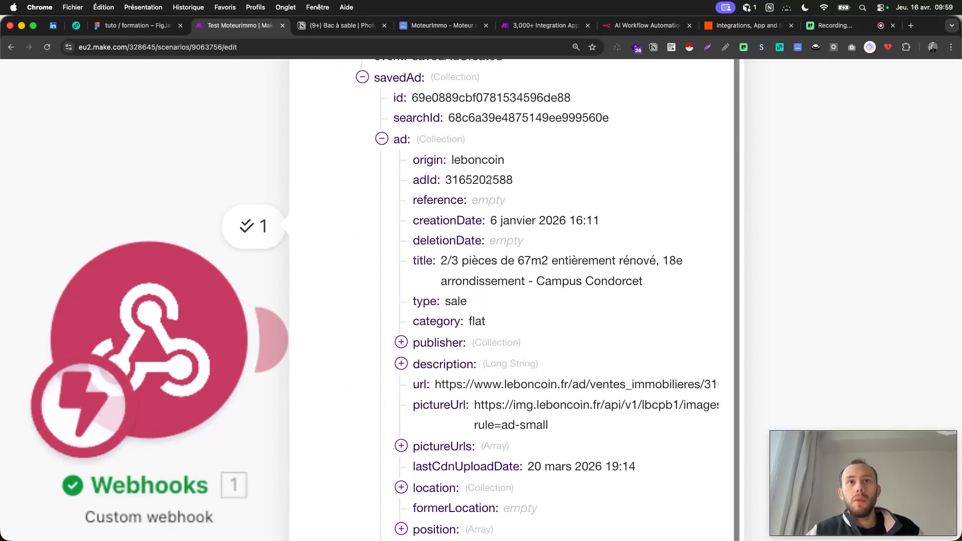
scroll(490, 181, "down", 1)
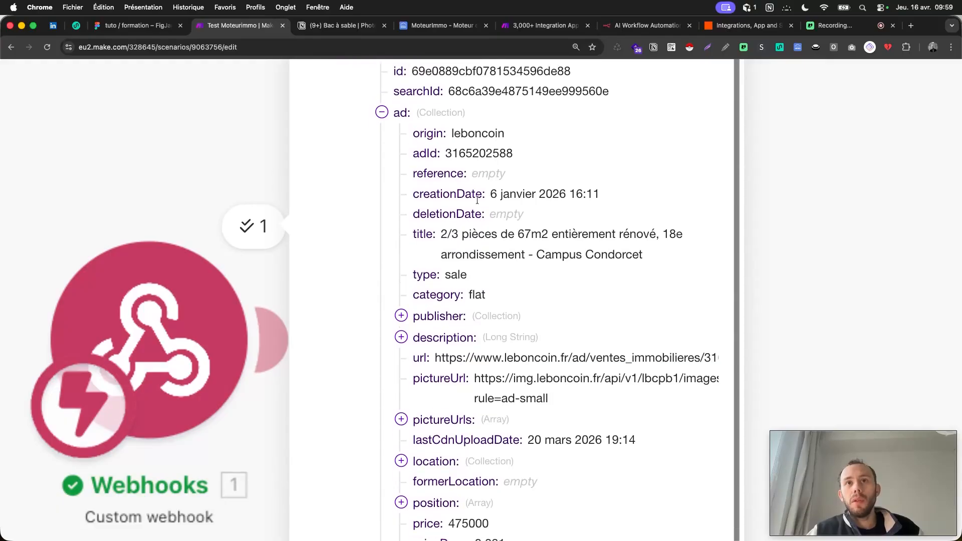
Step: Examine the title, URL, picture and price fields in the received ad data
left_click_drag(443, 235, 495, 282)
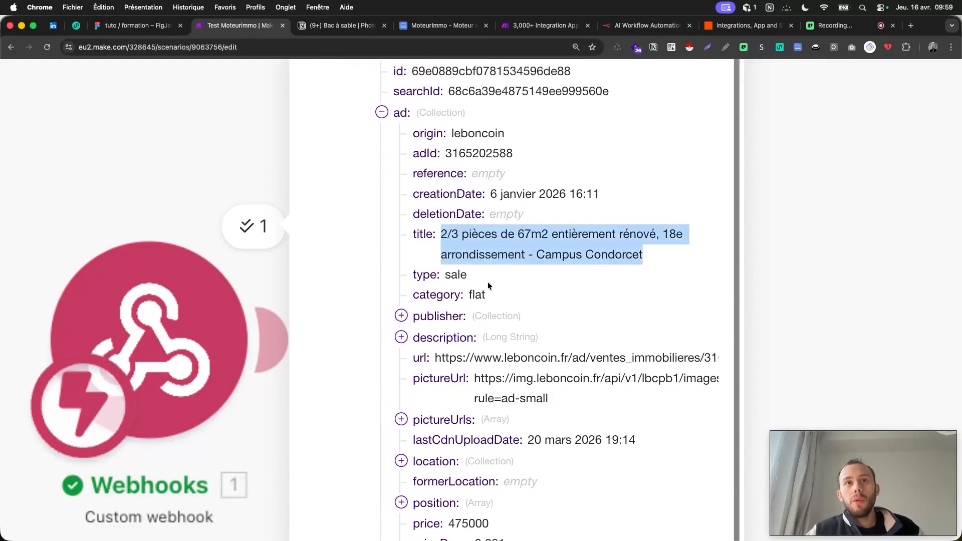
left_click(475, 274)
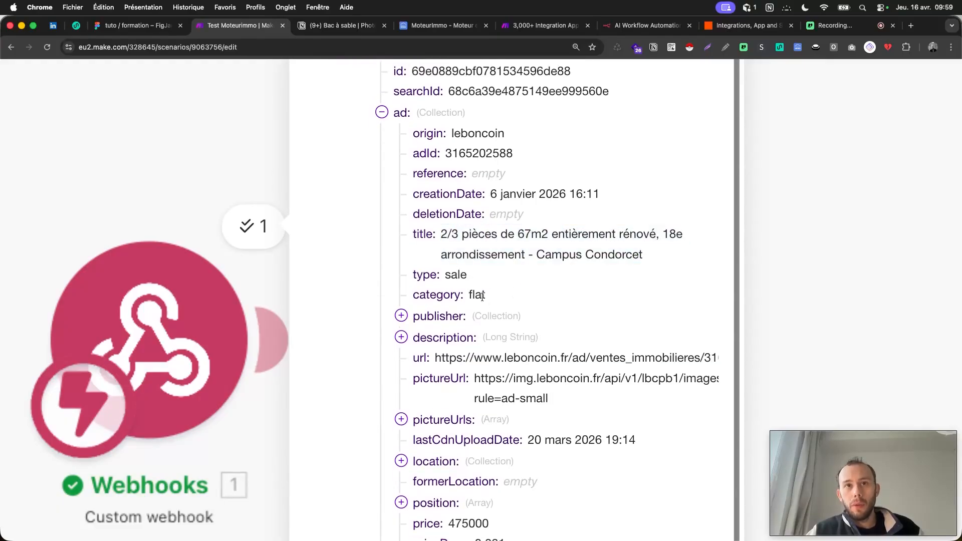
scroll(482, 296, "down", 2)
left_click_drag(557, 369, 485, 324)
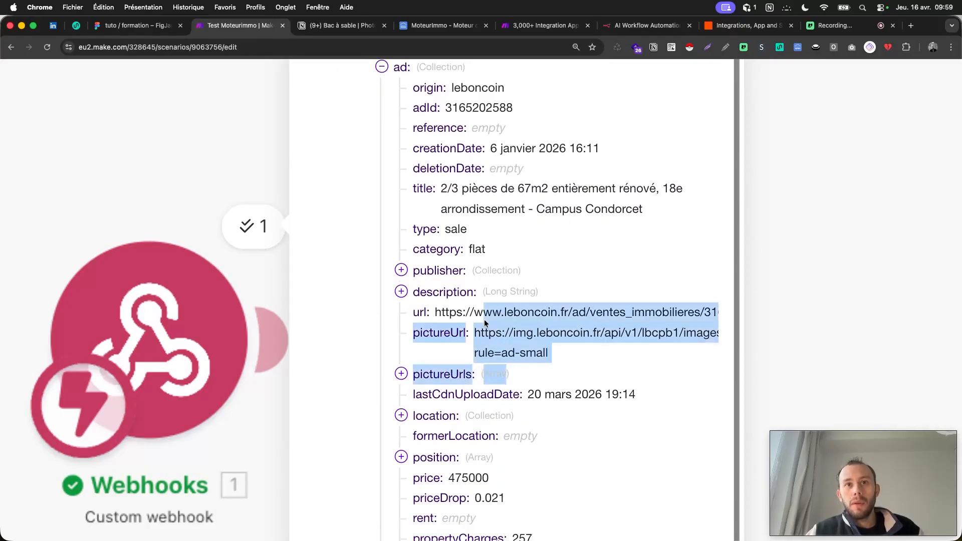
scroll(507, 301, "down", 6)
left_click(464, 292)
double_click(464, 291)
scroll(470, 318, "down", 1)
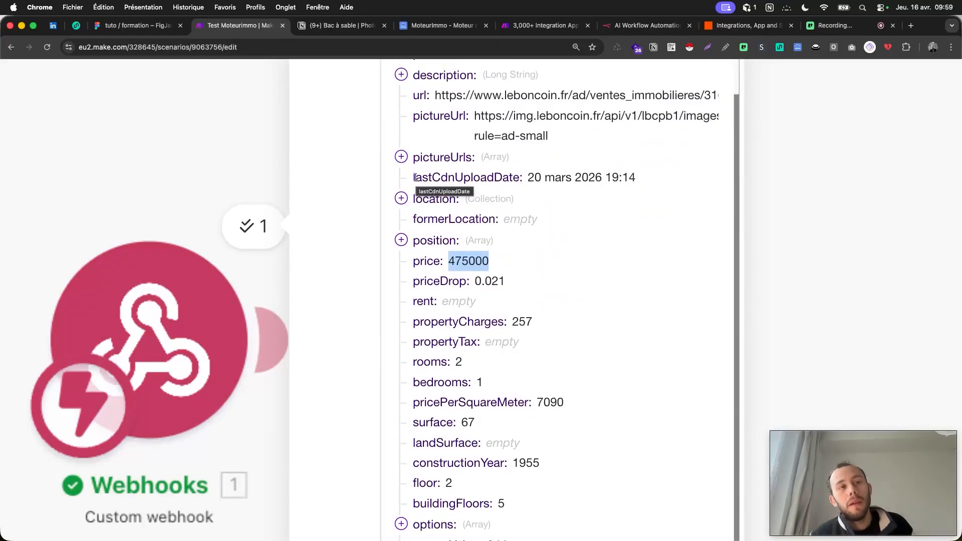
Step: Close the webhook's execution output and open the Notion module's settings to review its field mappings
left_click(193, 158)
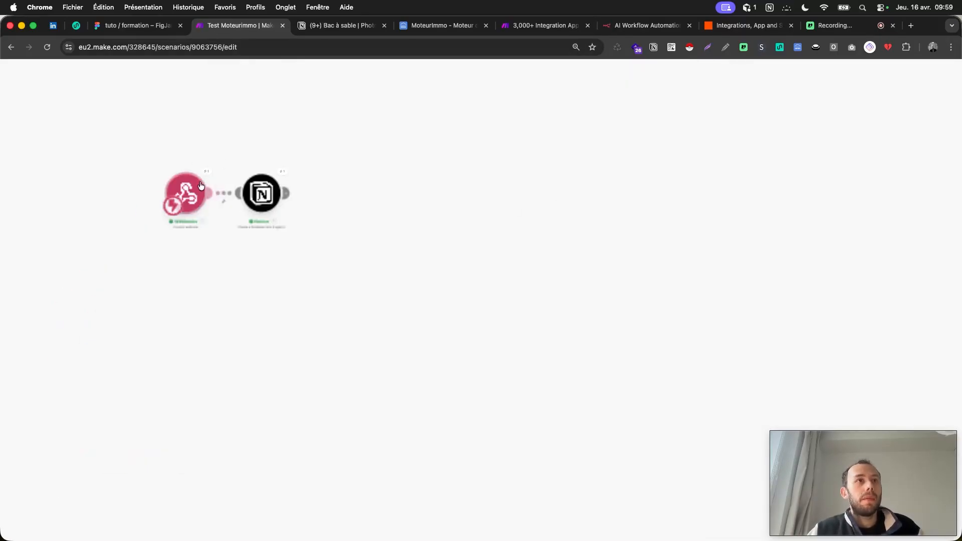
left_click(208, 173)
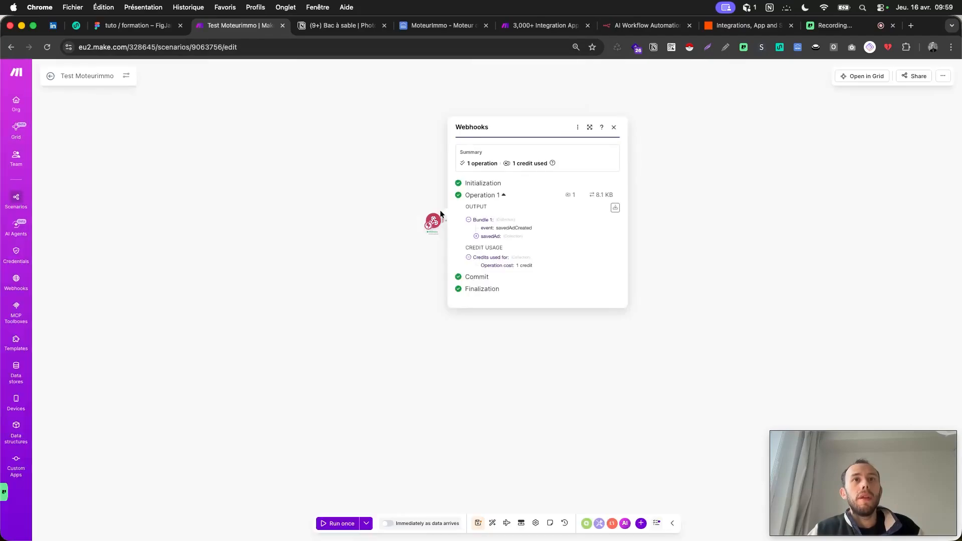
left_click(430, 208)
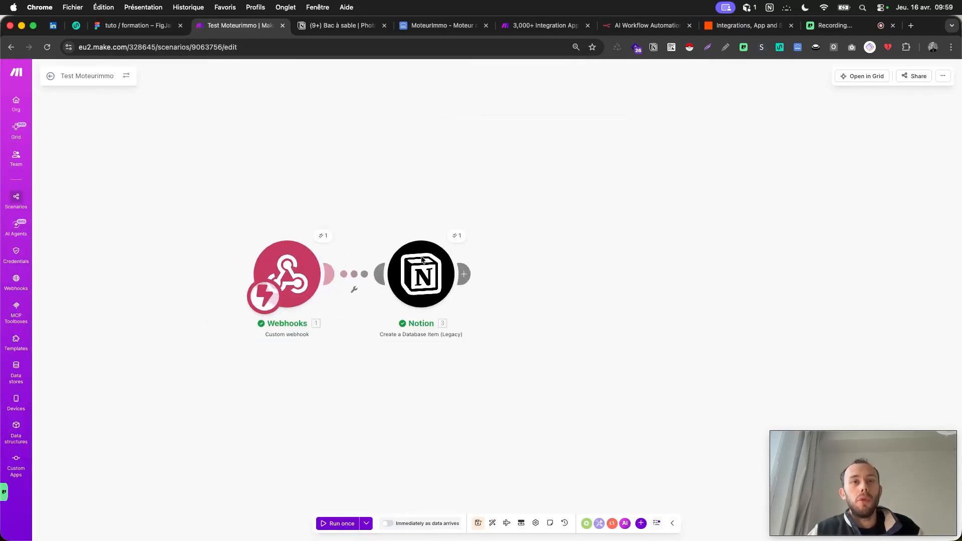
left_click(416, 283)
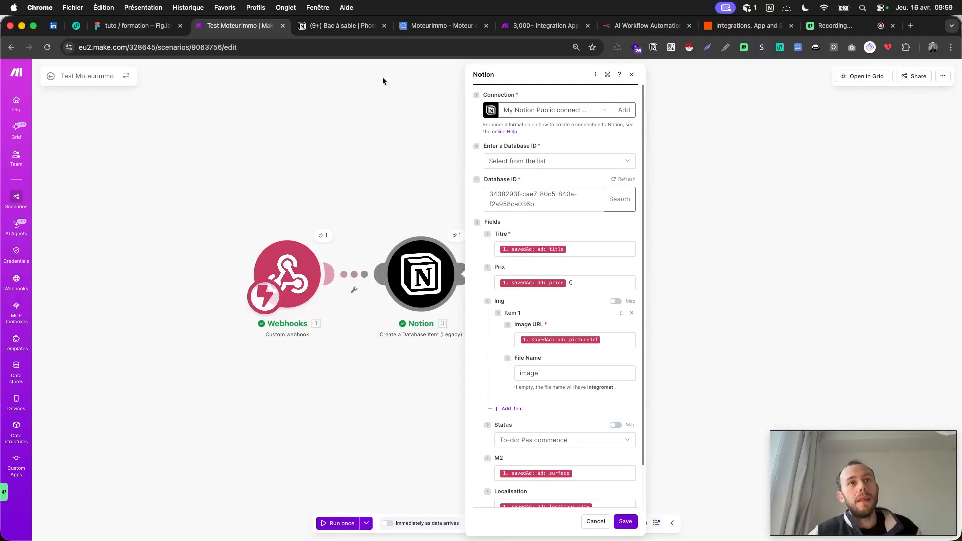
Step: Examine the new listing's card in Notion's "Bac à sable" Photo view, and close the Notion module's settings in Make
left_click(336, 26)
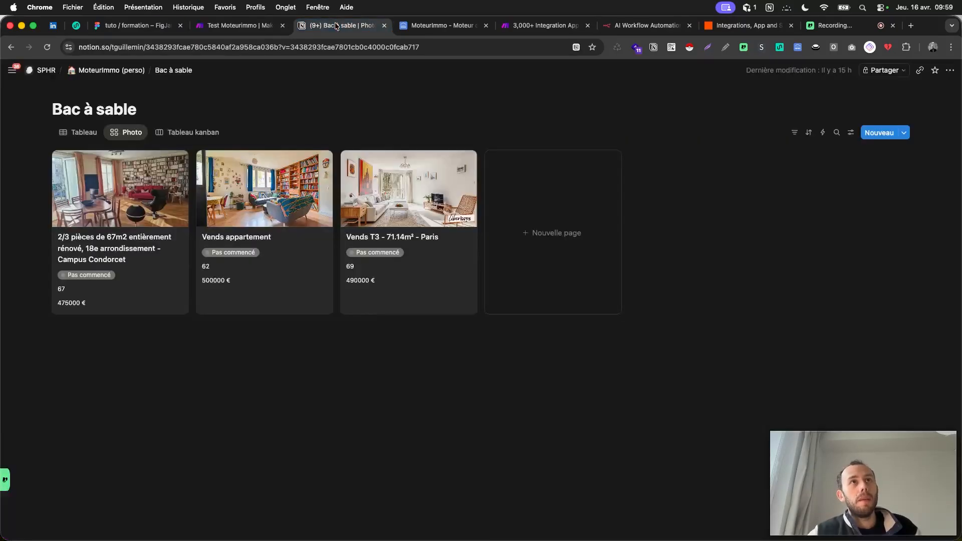
scroll(145, 232, "up", 5)
scroll(146, 231, "left", 2)
scroll(145, 231, "left", 3)
scroll(173, 174, "up", 5)
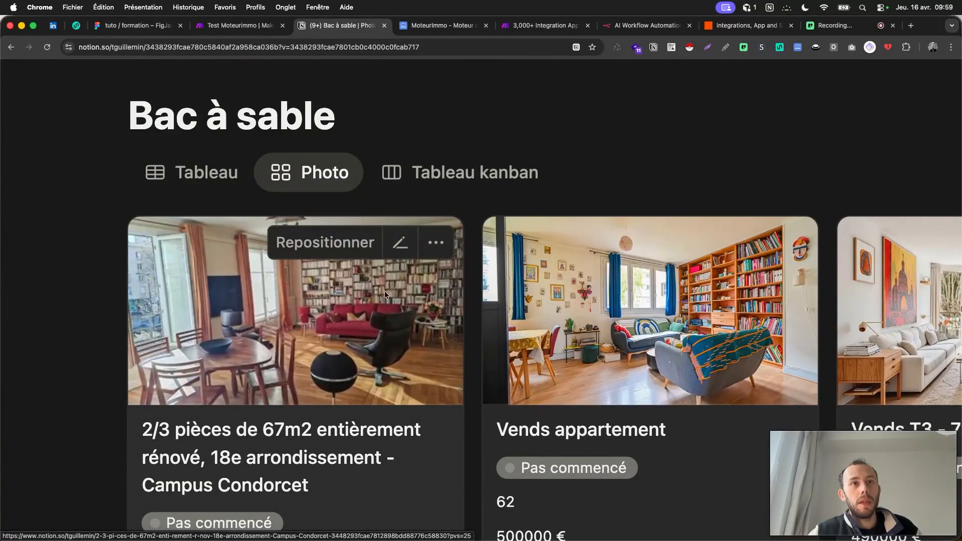
scroll(596, 122, "down", 5)
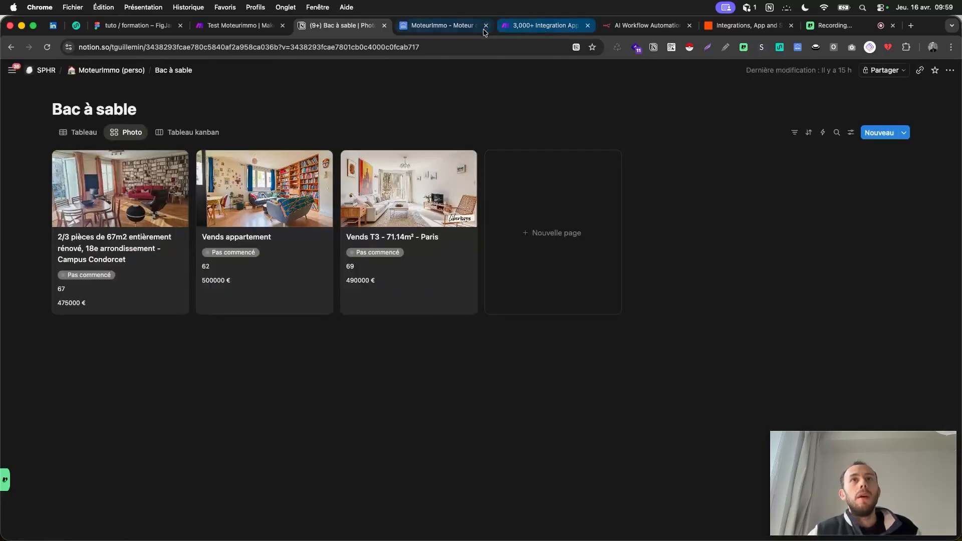
left_click(241, 26)
left_click(367, 196)
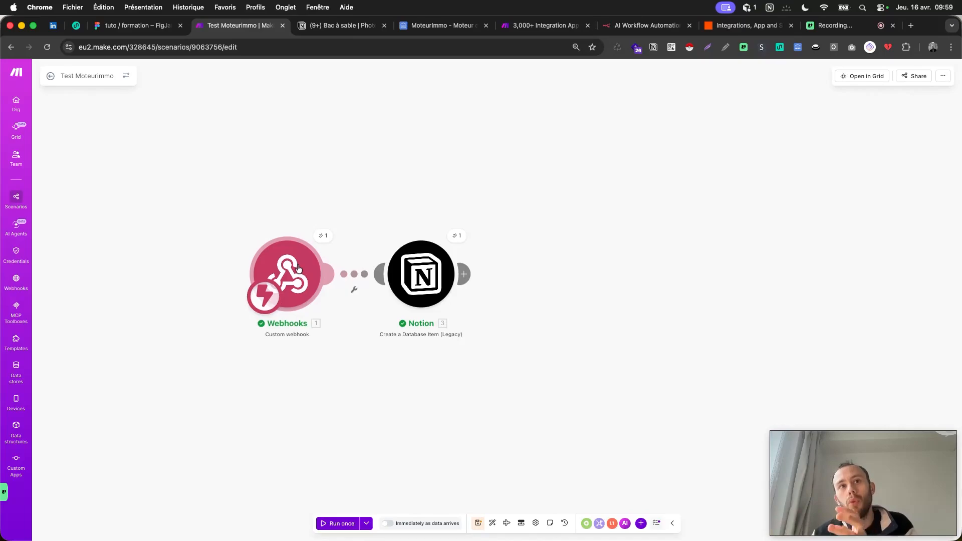
Step: Start adding a module after the Notion module and search the apps for "monday" and "tel"
left_click(526, 274)
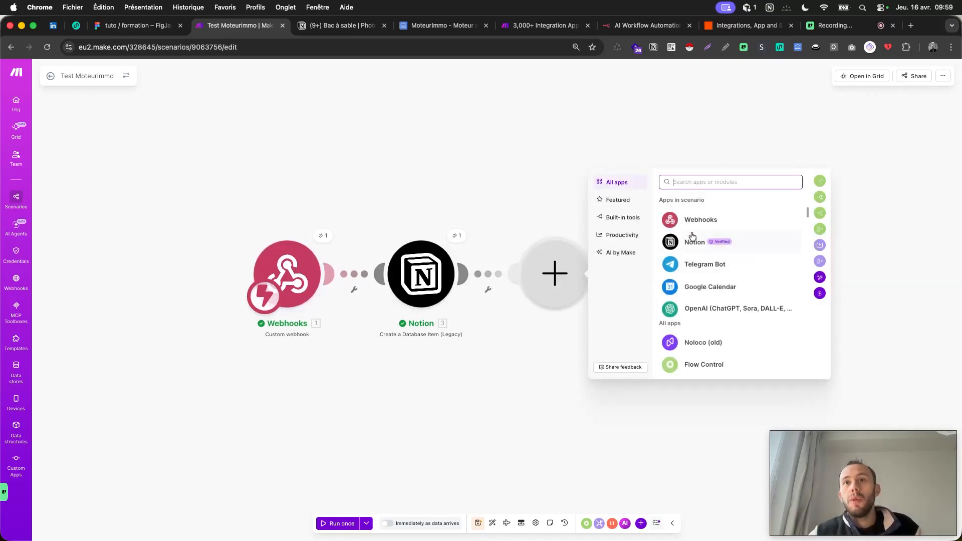
type("monday")
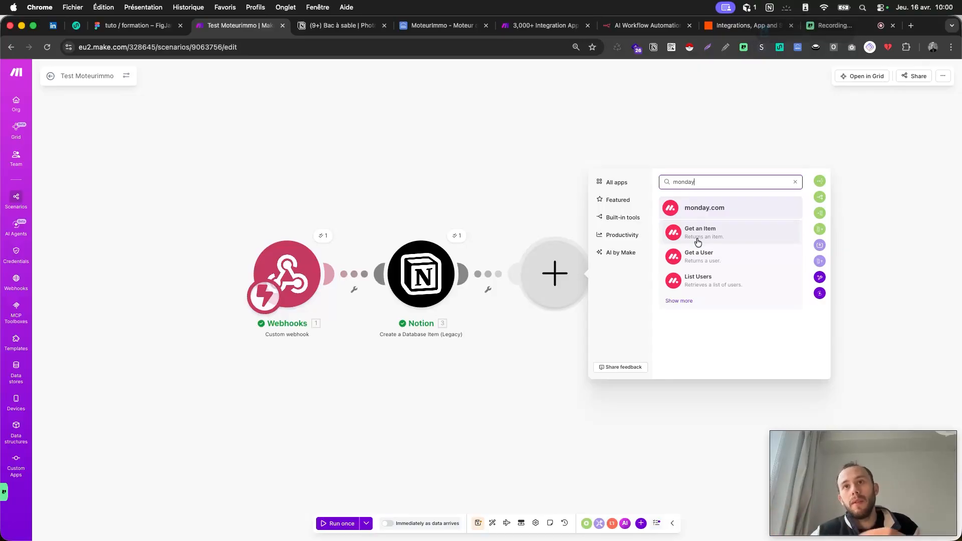
key("super+a")
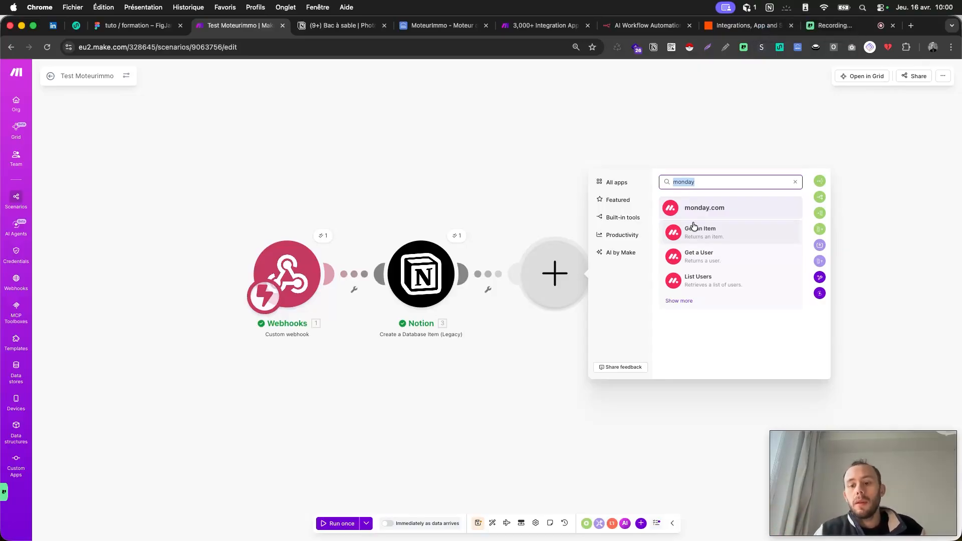
key("BackSpace")
type("tel")
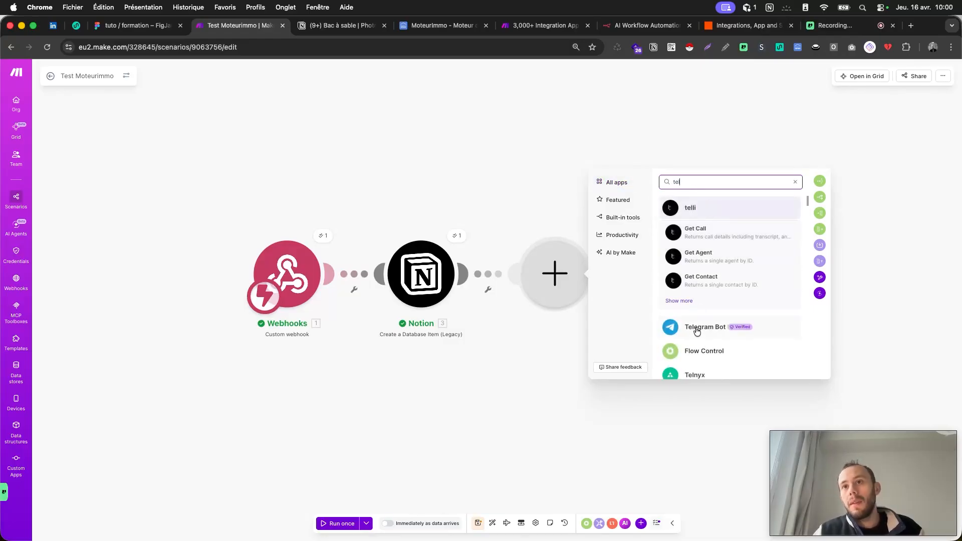
scroll(694, 332, "down", 1)
Step: Search the apps for "wha" and browse the WhatsApp-related options
double_click(676, 182)
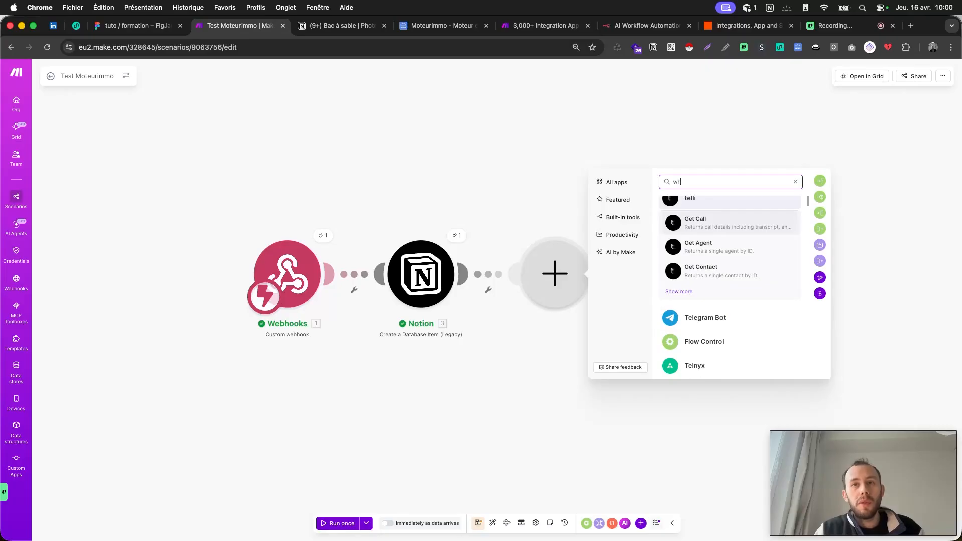
type("wha")
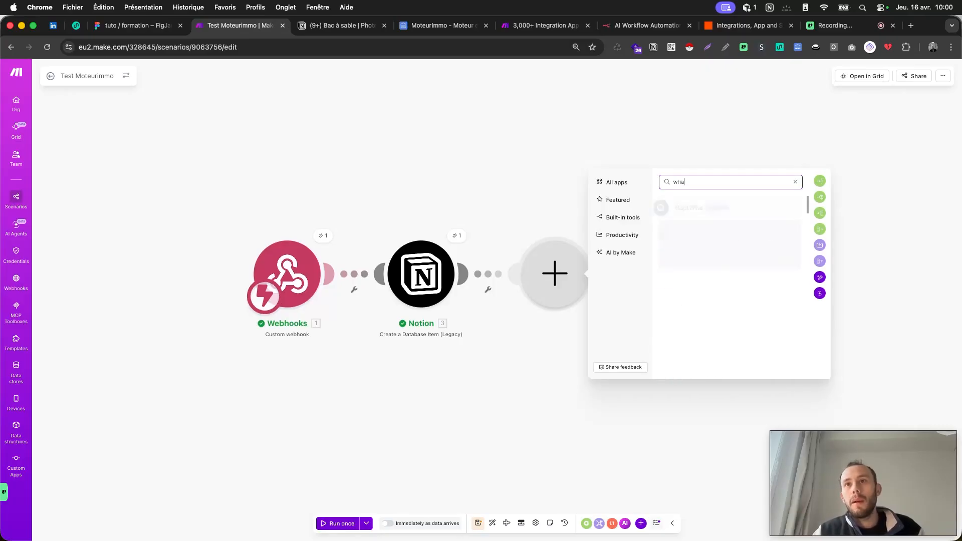
scroll(712, 280, "down", 1)
scroll(712, 296, "down", 2)
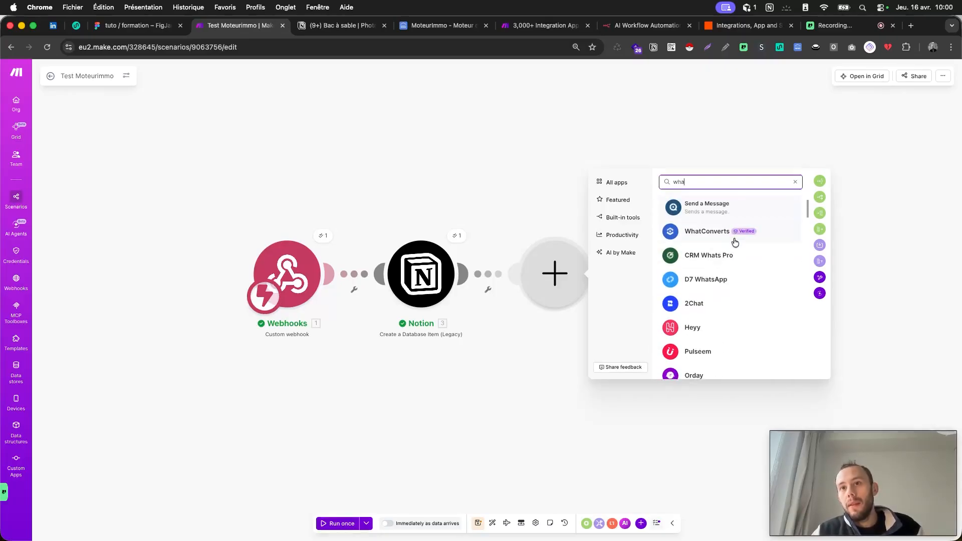
scroll(714, 276, "up", 3)
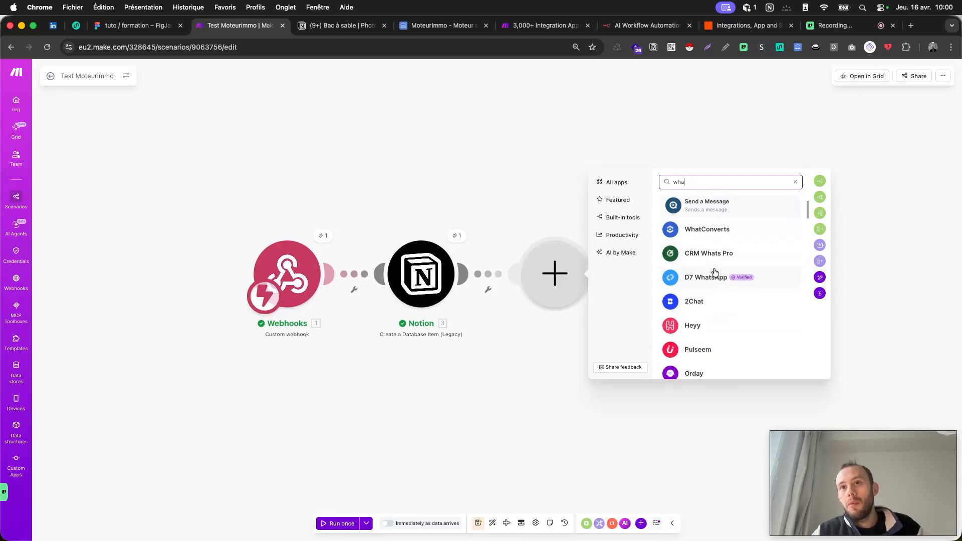
Step: Search the apps for "slac" and "gmail" as possible follow-up modules
double_click(678, 182)
type("slac")
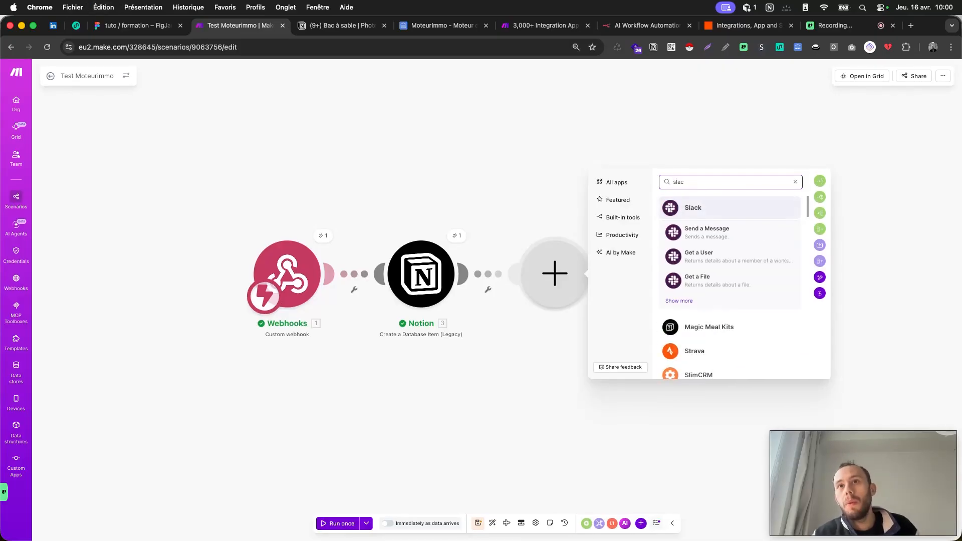
type("l")
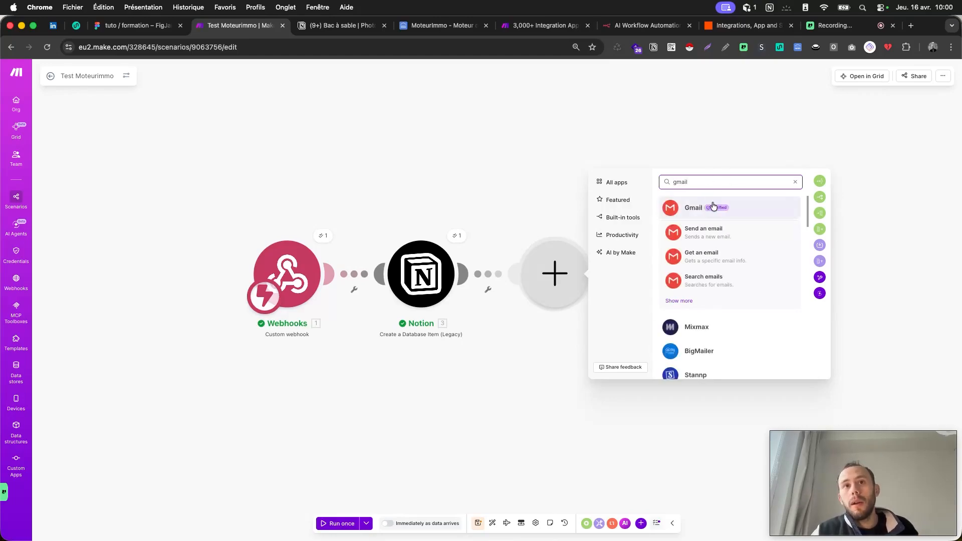
Step: Search the apps for "tele" and add Telegram Bot's Send a Text Message or a Reply module after Notion
key("super+a")
type("tele")
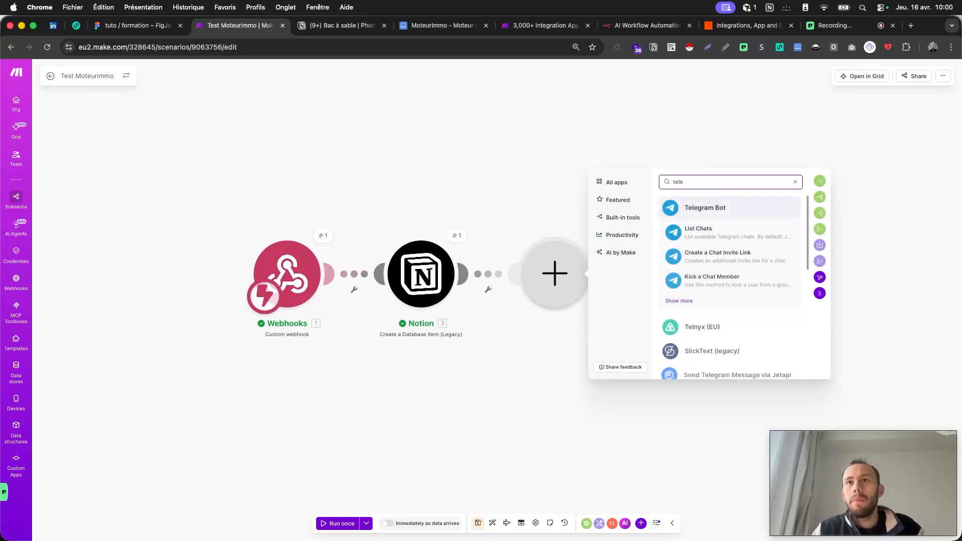
left_click(679, 301)
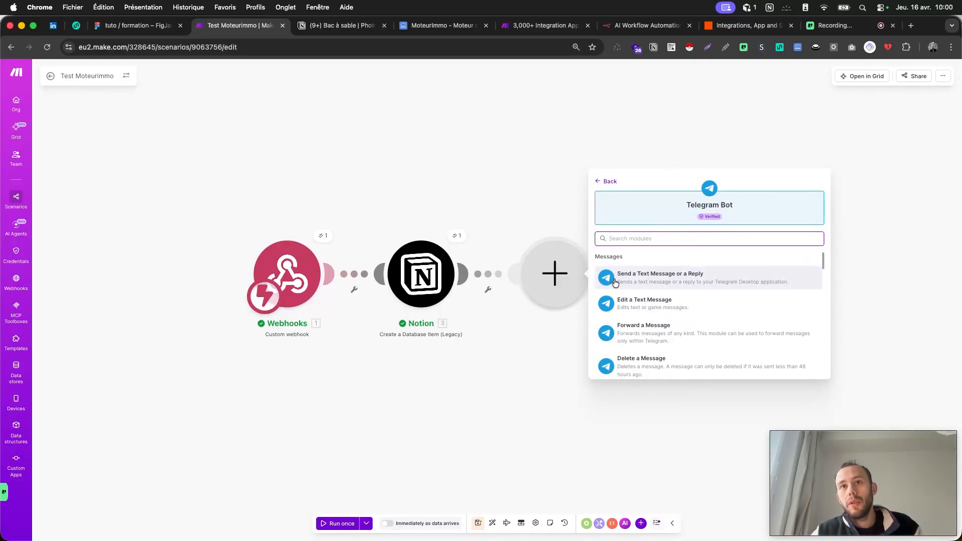
left_click(639, 278)
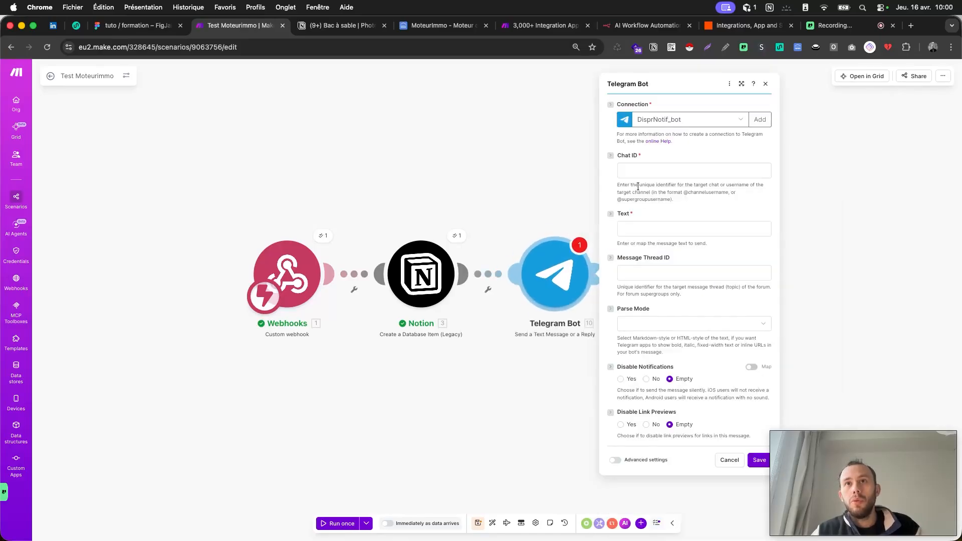
Step: Set the Telegram message text to "Le bien a été ajouté sur Notion", enter a chat ID, and save the module
left_click(629, 228)
type("Le ")
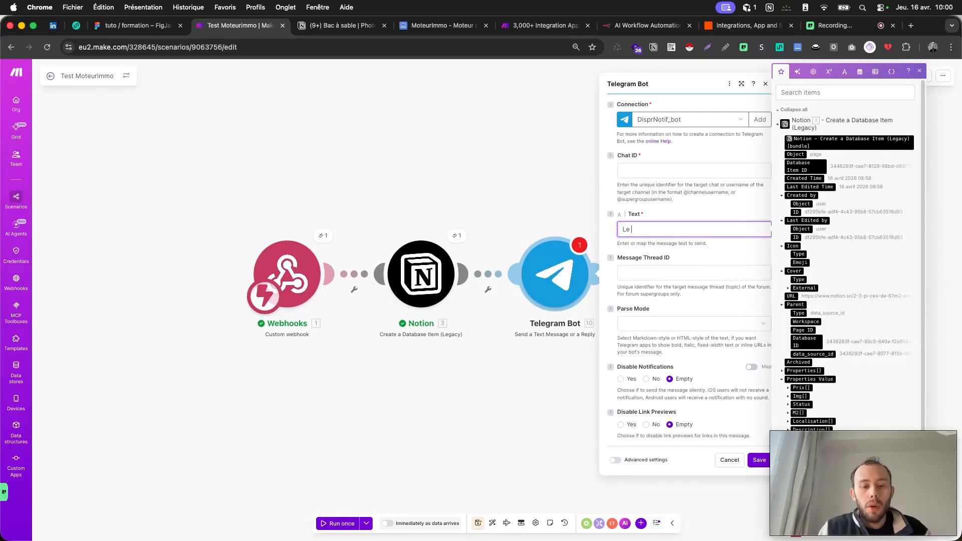
type("bien a été ajouté sur Notion")
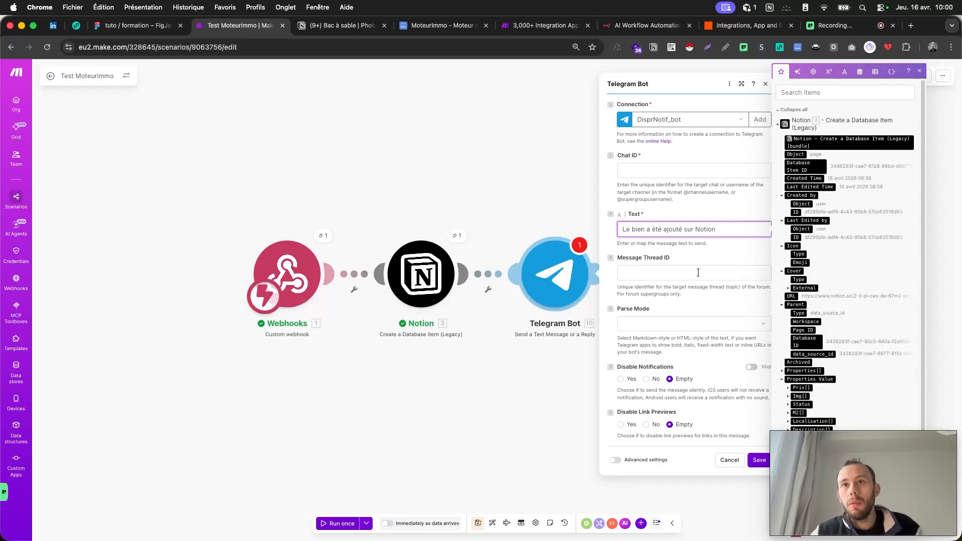
left_click(728, 251)
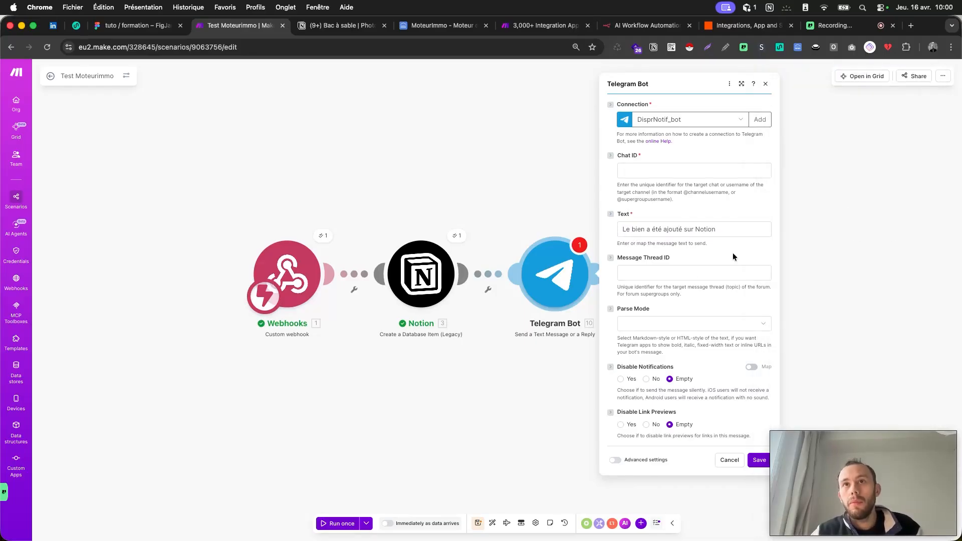
left_click(760, 461)
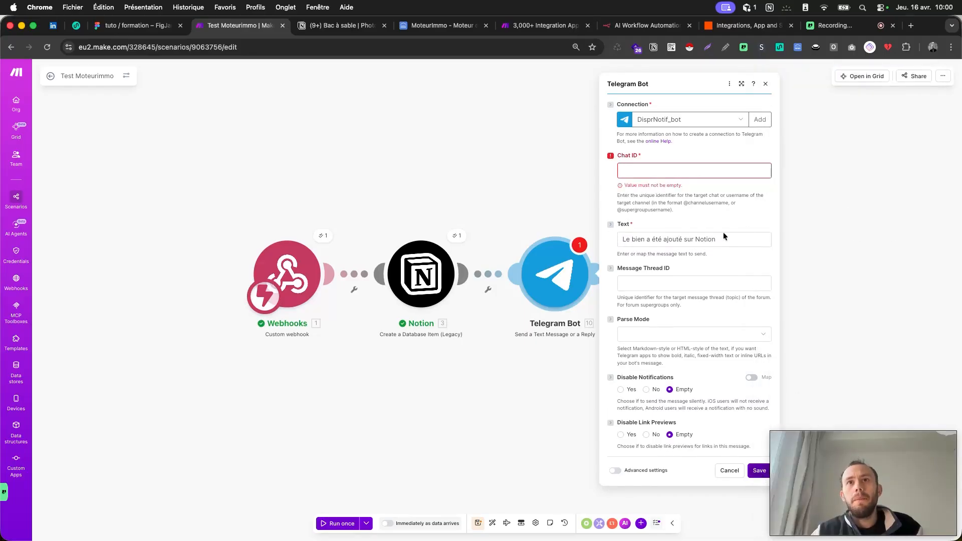
left_click(647, 173)
type("223456789")
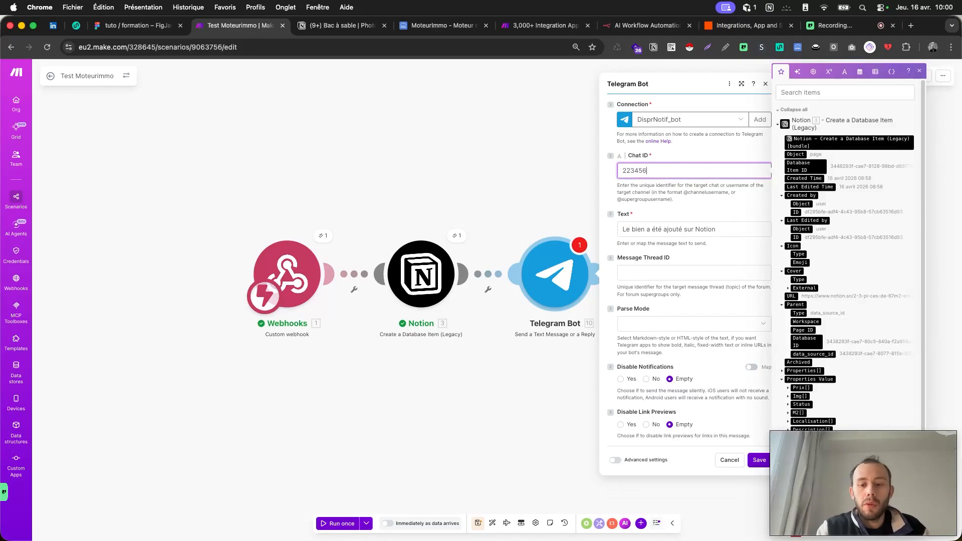
left_click(760, 460)
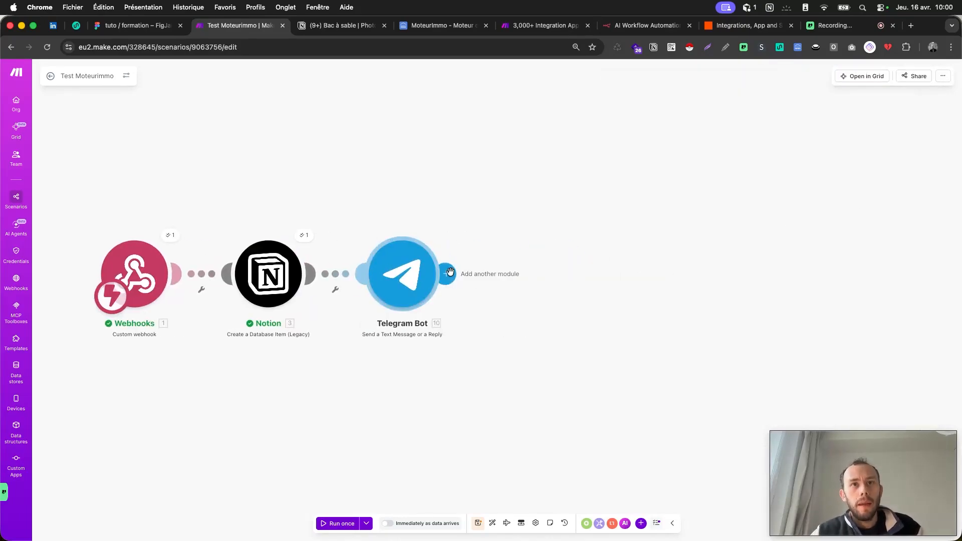
Step: Add a Google Calendar Create an Event module after the Telegram Bot module
left_click(446, 273)
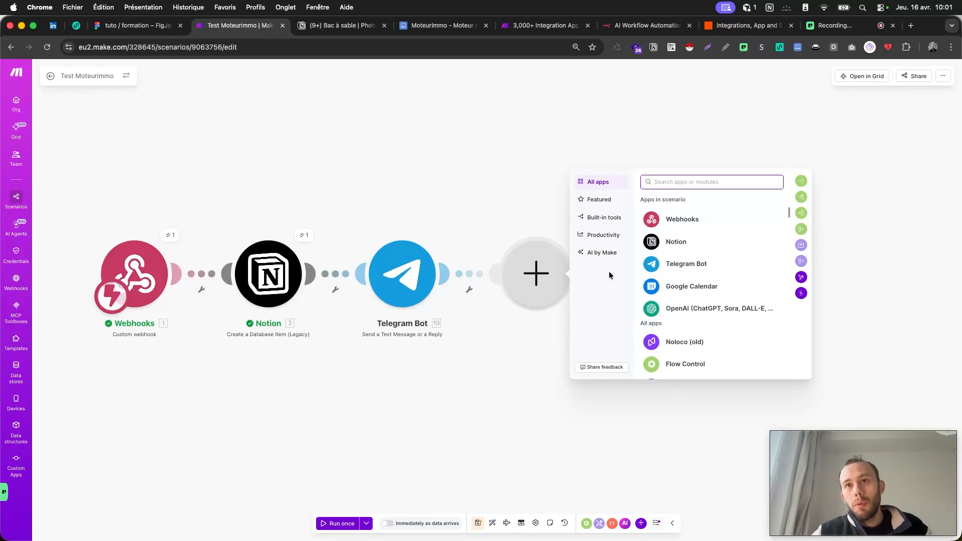
left_click(672, 294)
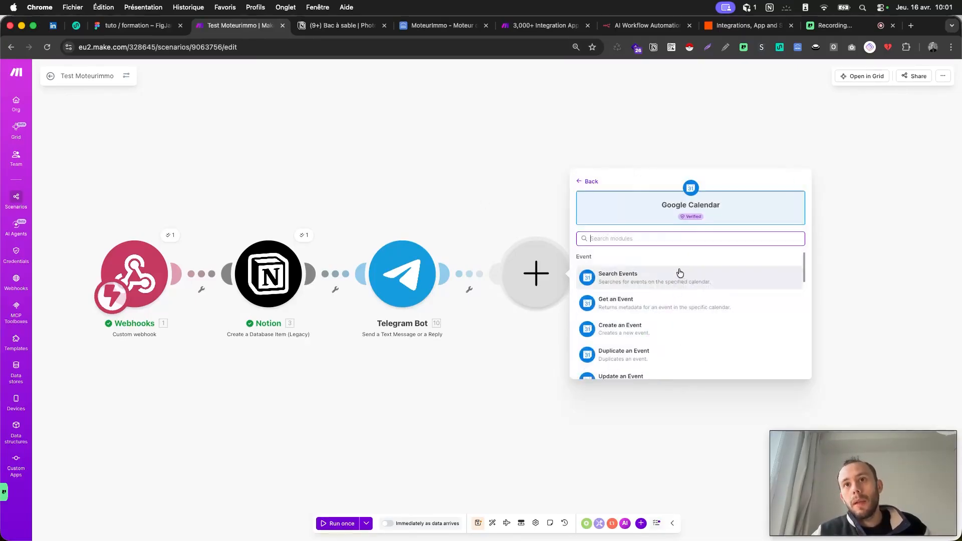
left_click(622, 327)
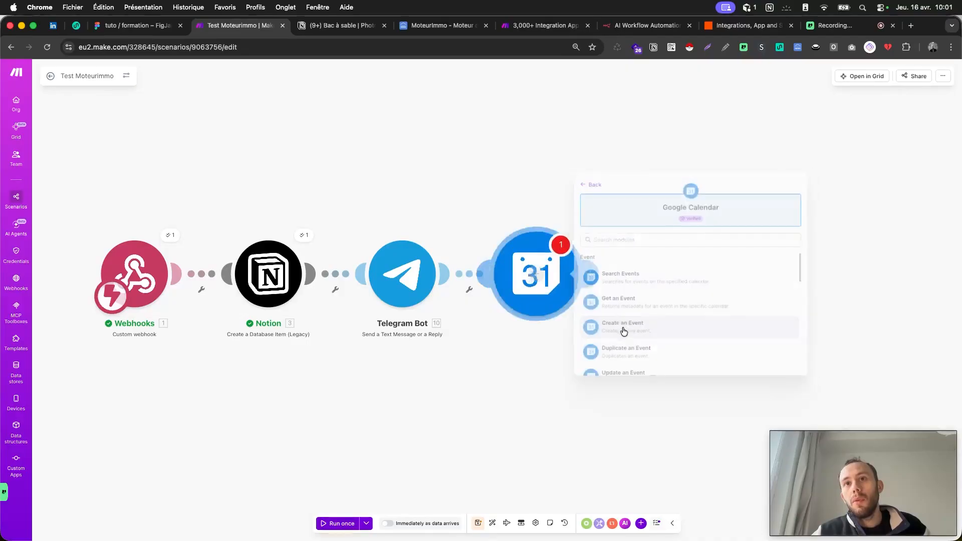
Step: Choose another Google connection, enter the event name "Penser à contacter le vendeur", and cancel the Google Calendar settings
left_click(675, 239)
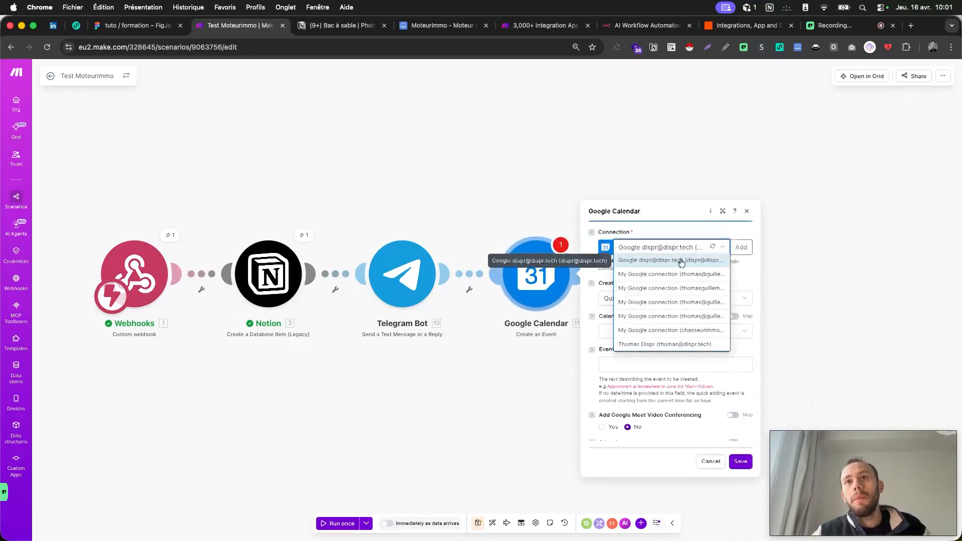
left_click(684, 200)
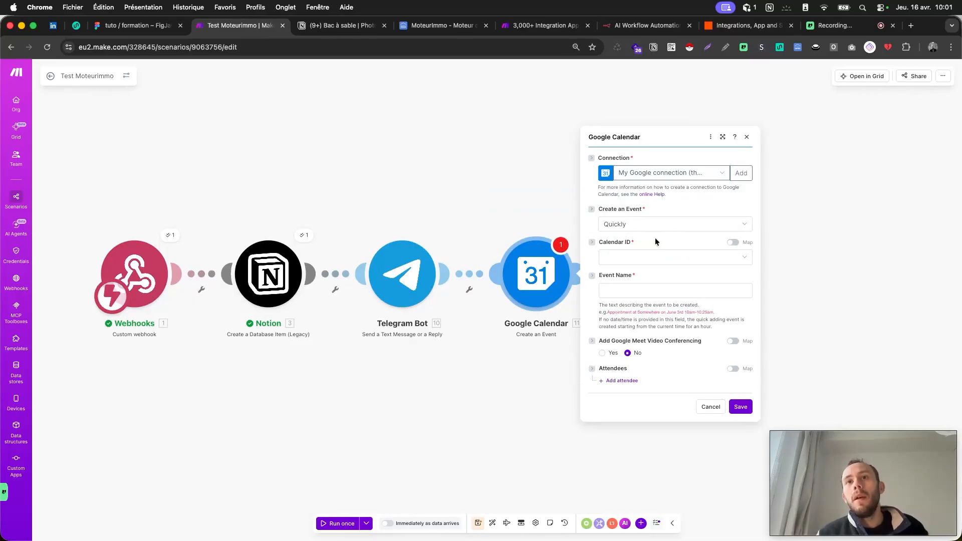
left_click(622, 290)
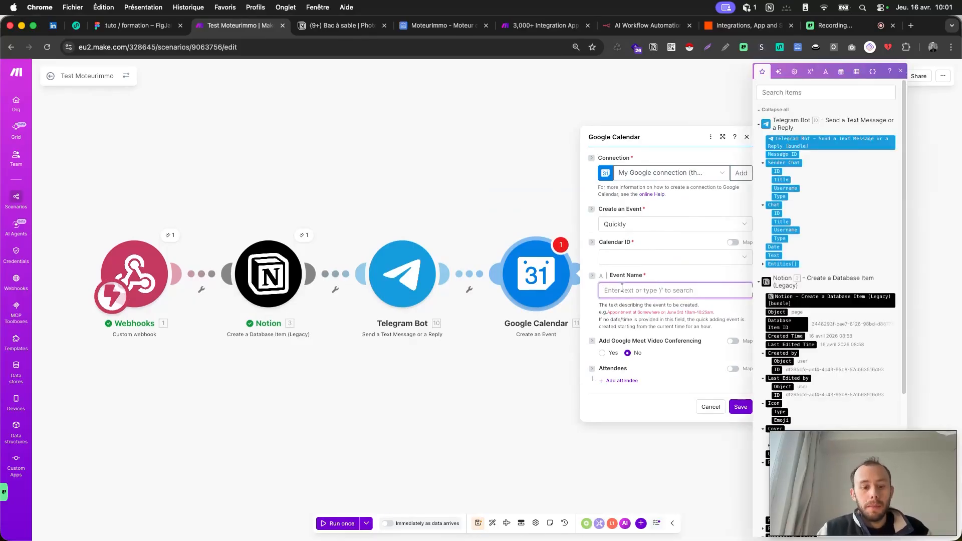
type("Penser à contacter le vendeur")
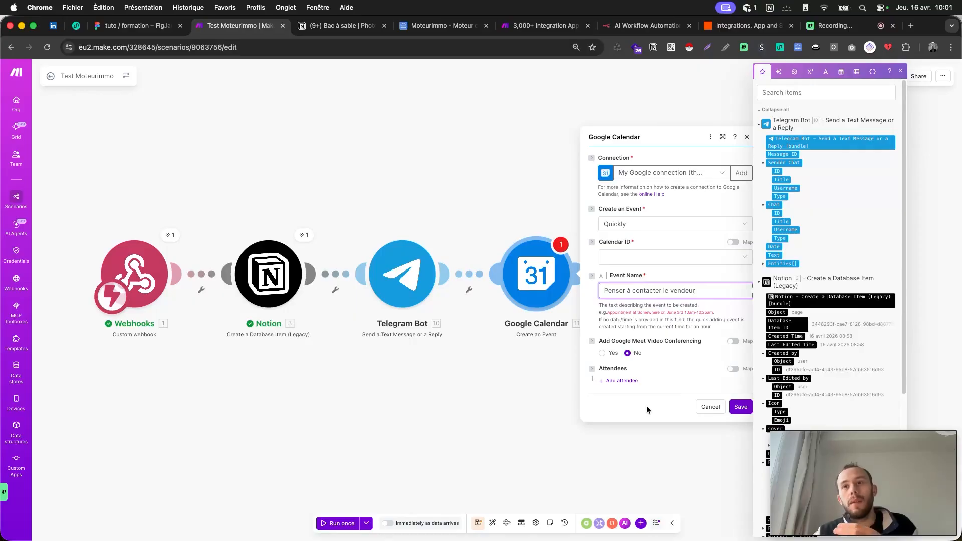
left_click(711, 406)
Step: Open and dismiss the app list after Google Calendar, and delete the Telegram Bot and Google Calendar modules
left_click(580, 274)
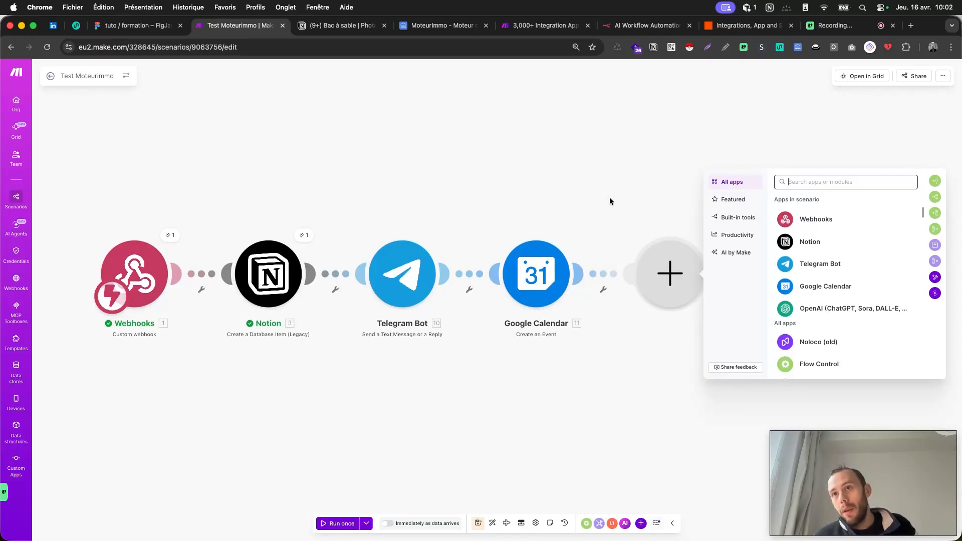
left_click(584, 193)
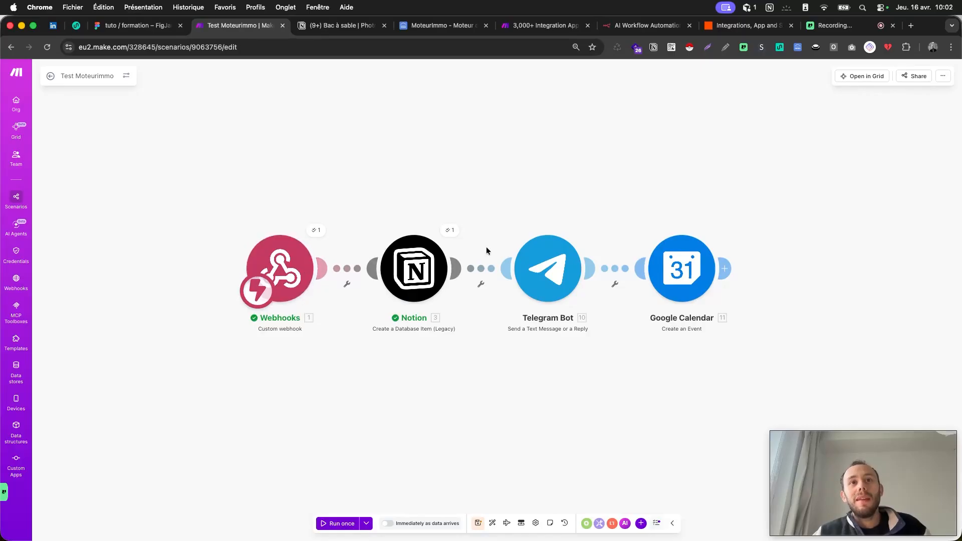
left_click_drag(524, 170, 718, 355)
key("Delete")
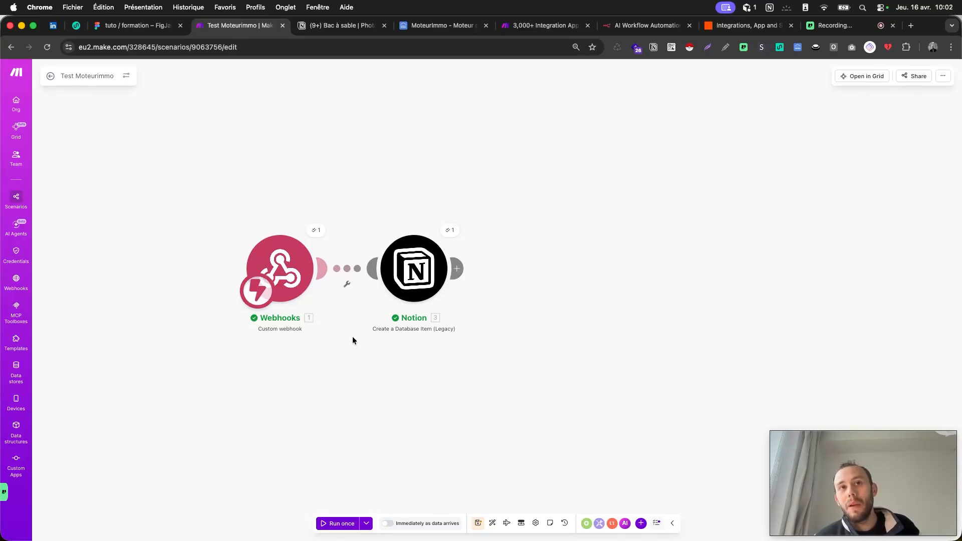
Step: Start inserting a module between Webhooks and Notion and open the OpenAI (ChatGPT, Sora, DALL-E, Whisper) modules
left_click(346, 274)
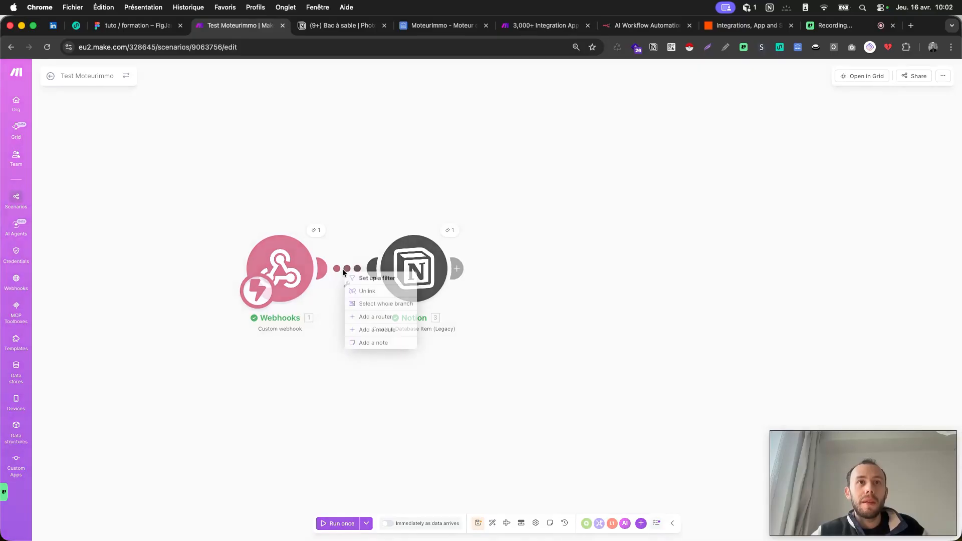
left_click(377, 329)
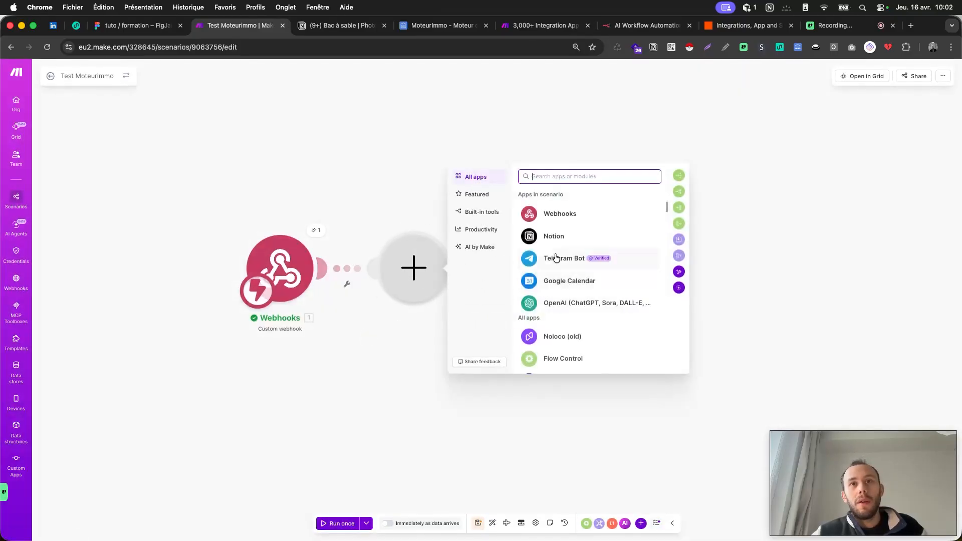
left_click(547, 303)
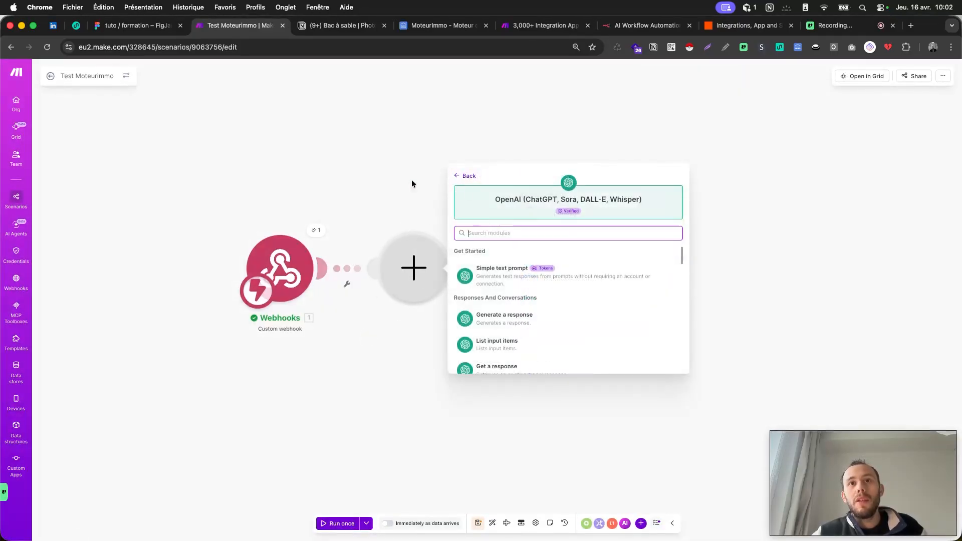